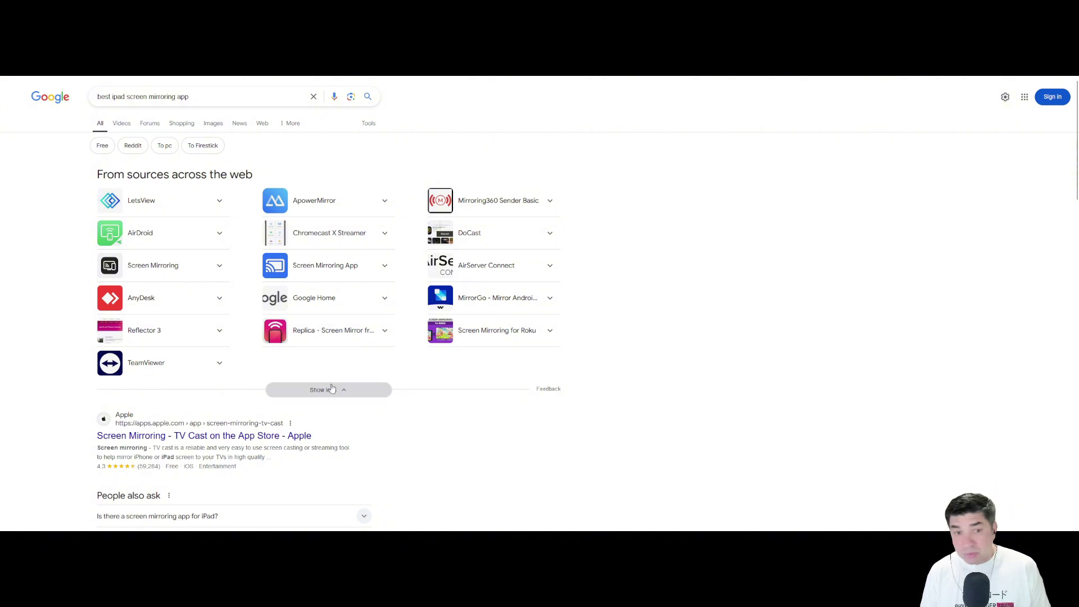
# Switch to the AirServer website and open the AirServer Connect 2 product page.
pyautogui.moveTo(888, 77)
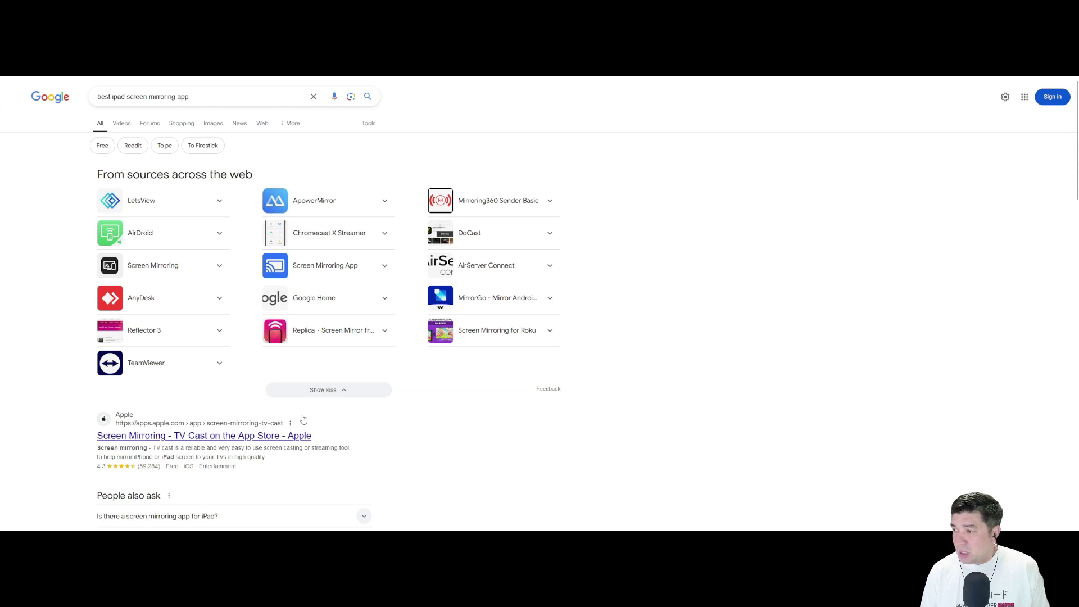
pyautogui.moveTo(348, 77)
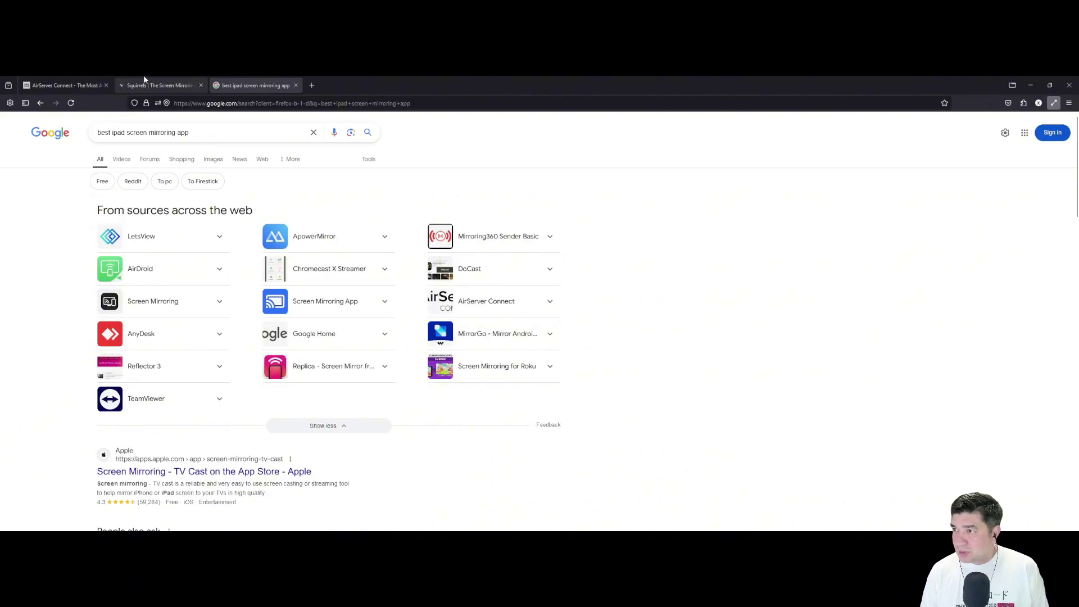
pyautogui.click(56, 86)
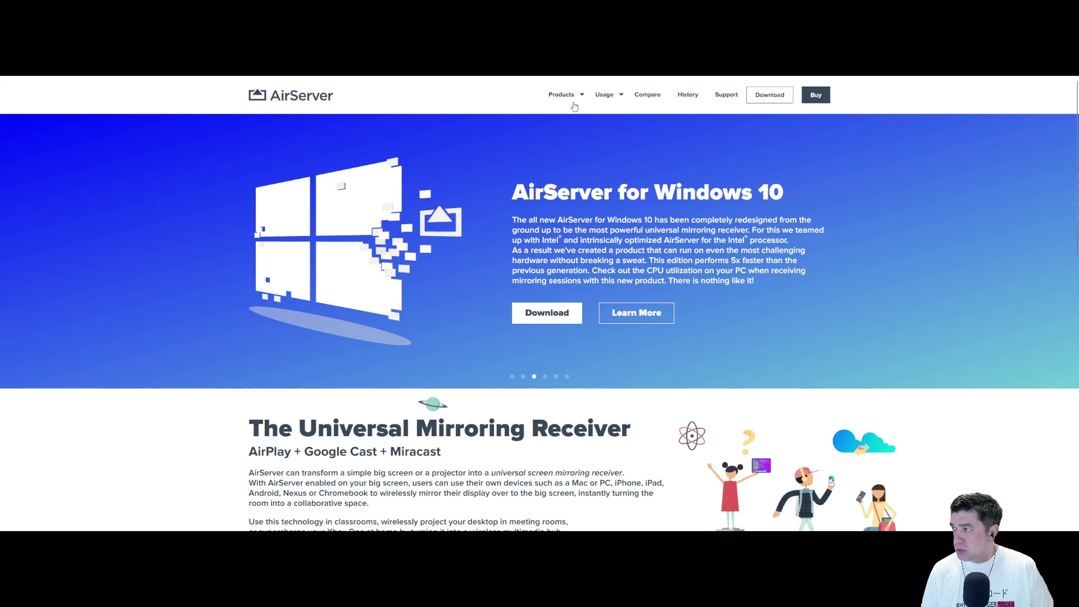
pyautogui.moveTo(575, 101)
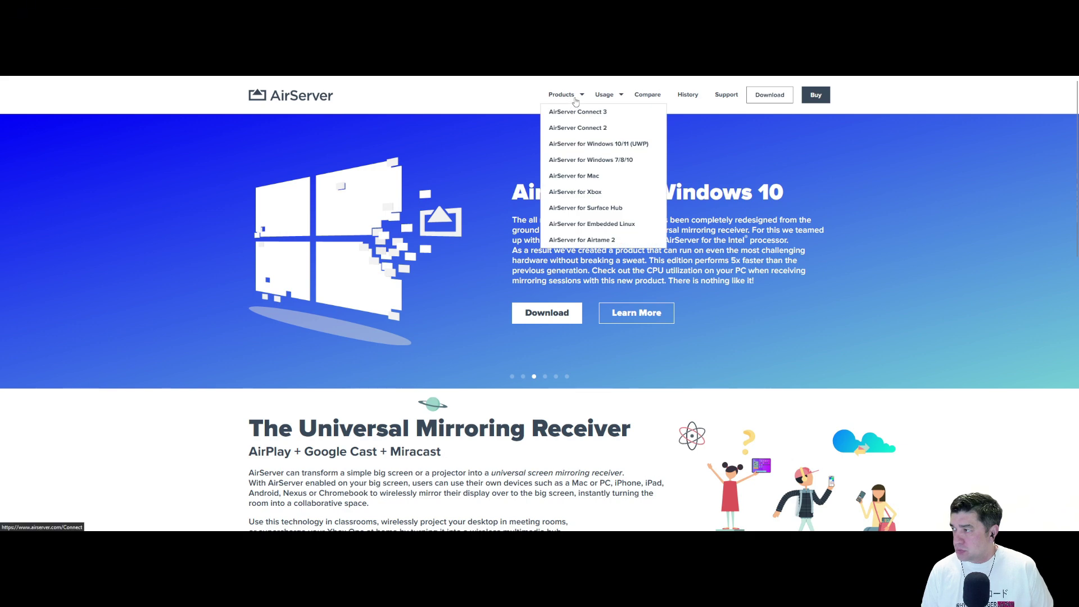
pyautogui.click(587, 125)
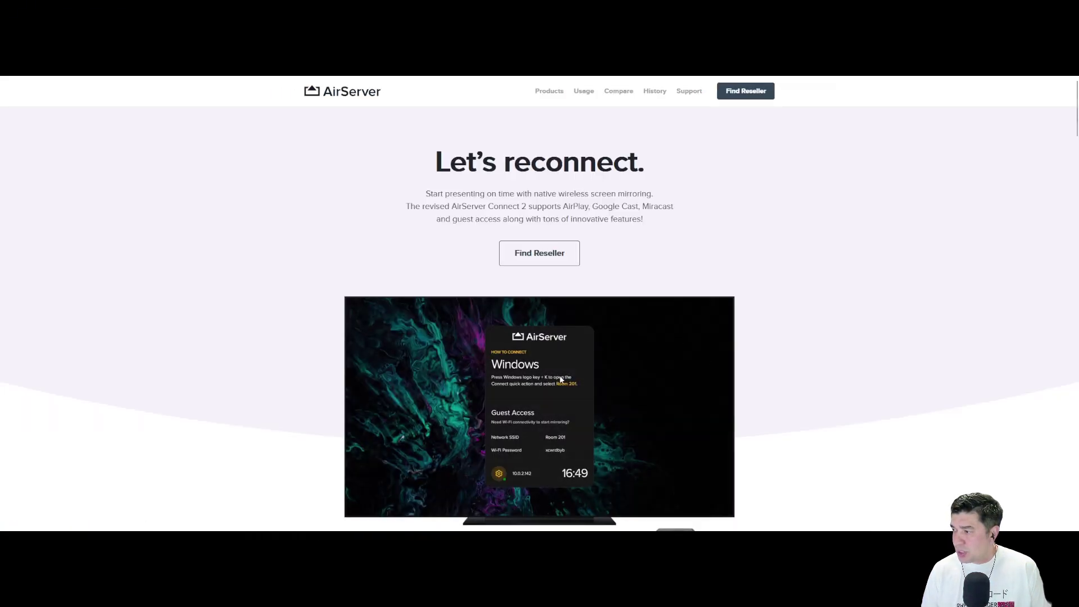
# Look through AirServer's product list and reopen the AirServer Connect 2 page.
pyautogui.scroll(-1, 561, 379)
pyautogui.scroll(1, 614, 197)
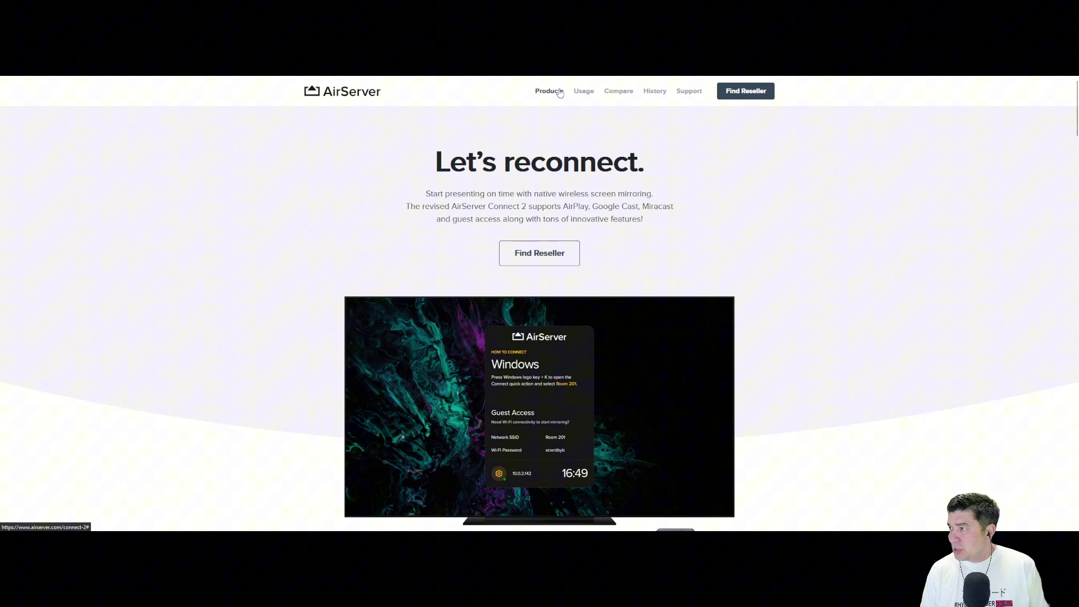
pyautogui.click(560, 94)
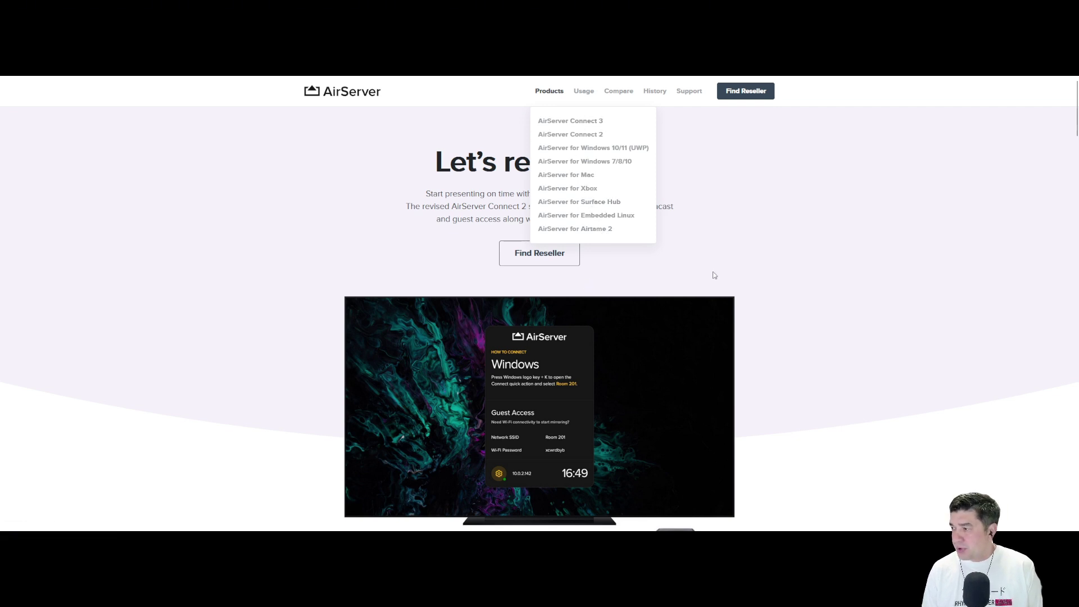
pyautogui.scroll(-2, 763, 446)
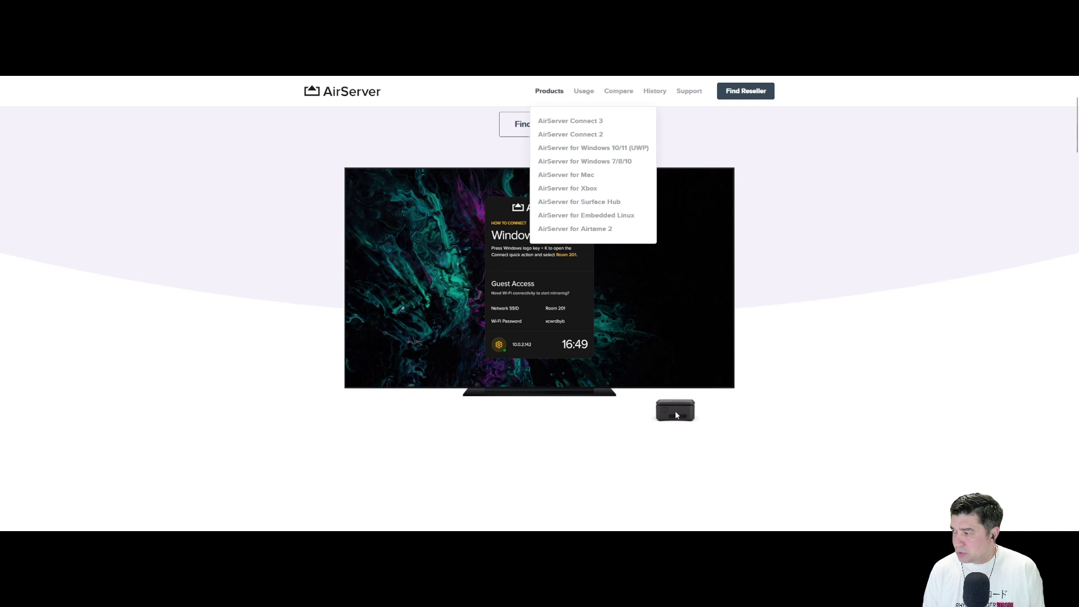
pyautogui.click(573, 134)
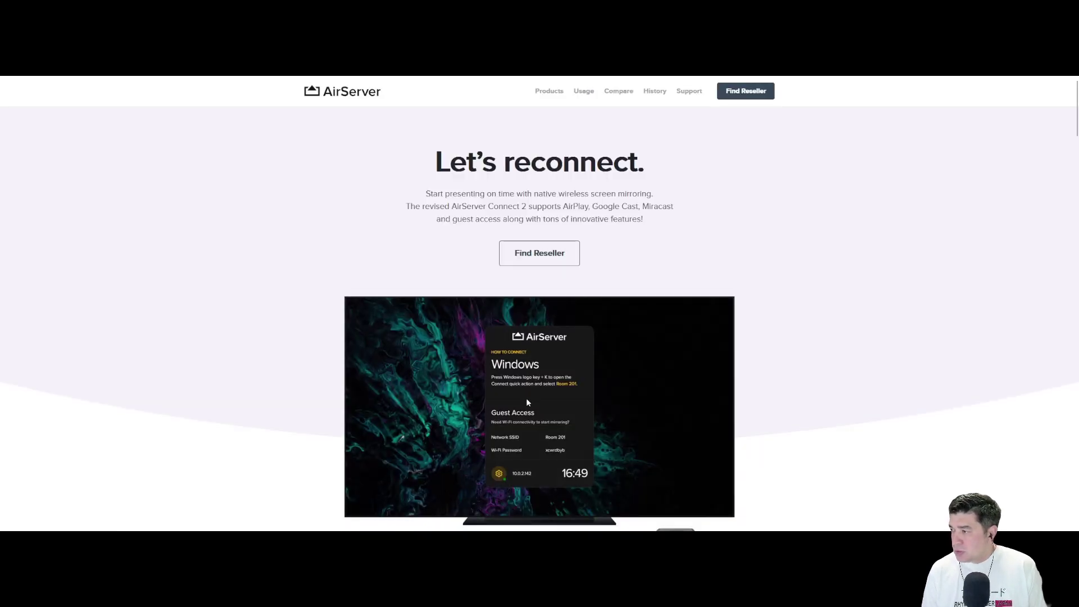
# Examine the AirServer Connect 2 page's features, hardware and specification, and return to its product list.
pyautogui.scroll(-3, 526, 398)
pyautogui.scroll(-12, 493, 386)
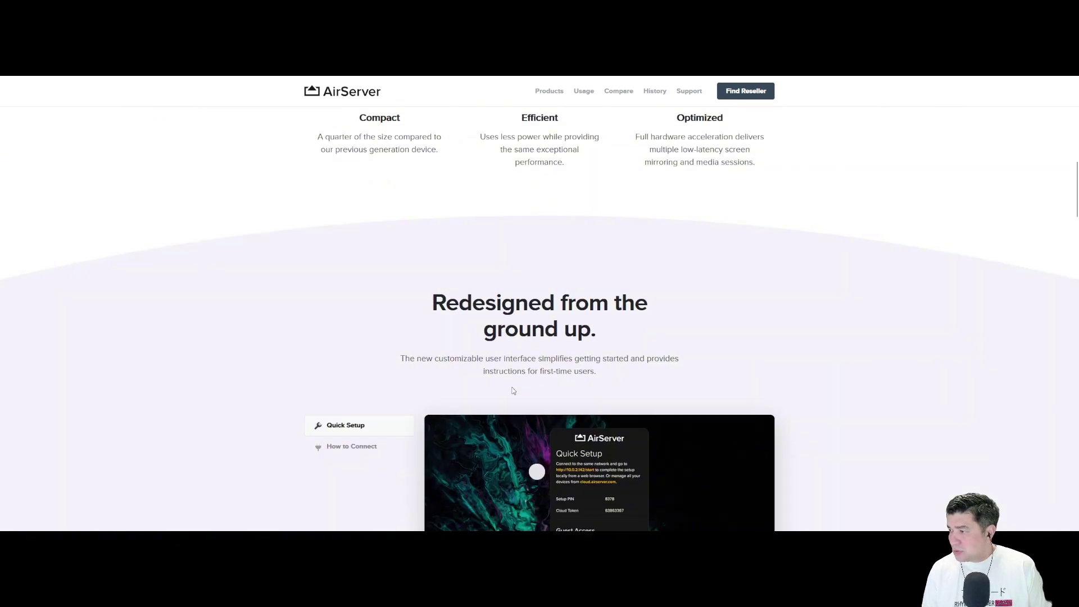
pyautogui.scroll(-7, 561, 386)
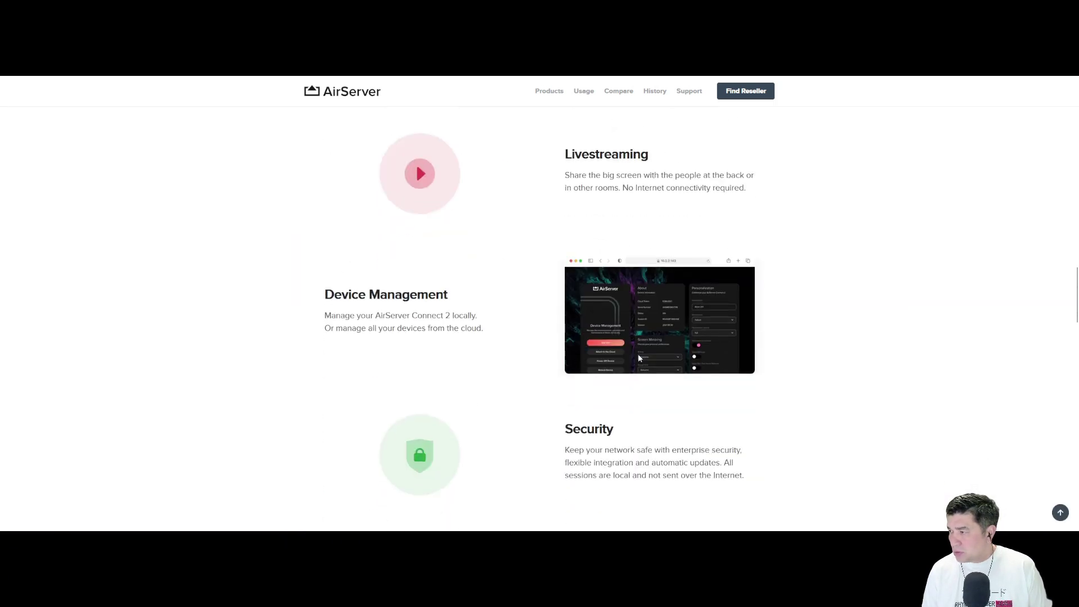
pyautogui.scroll(-6, 596, 358)
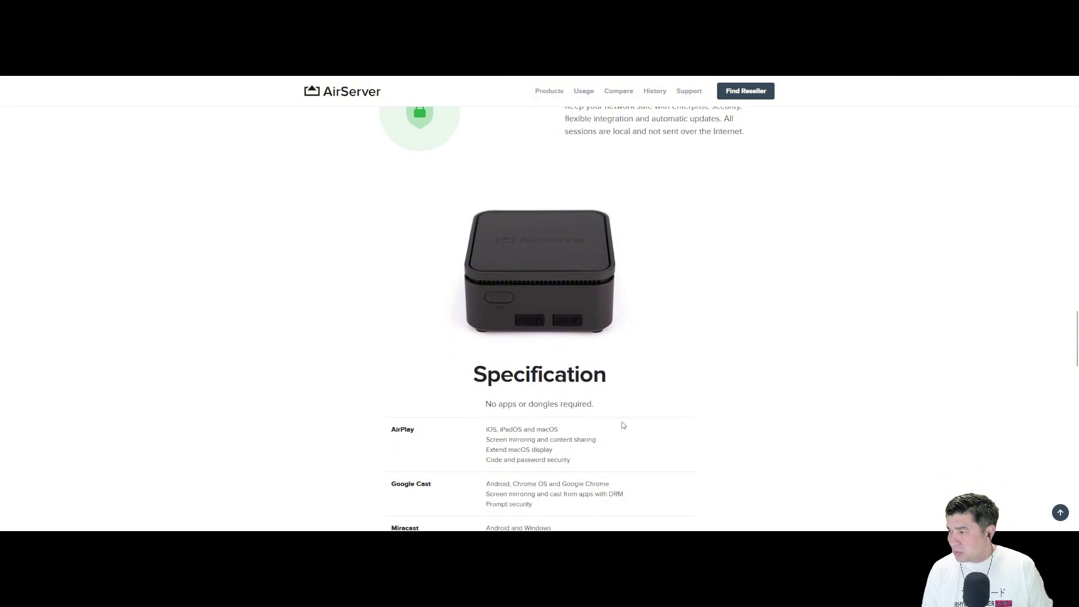
pyautogui.scroll(-3, 622, 424)
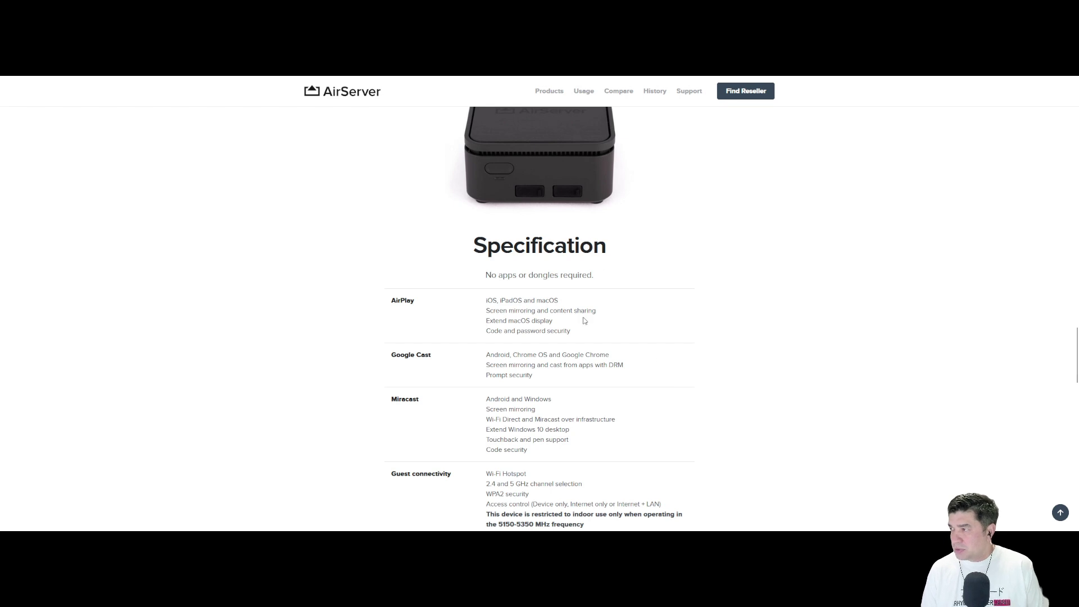
pyautogui.scroll(2, 583, 319)
pyautogui.scroll(15, 581, 227)
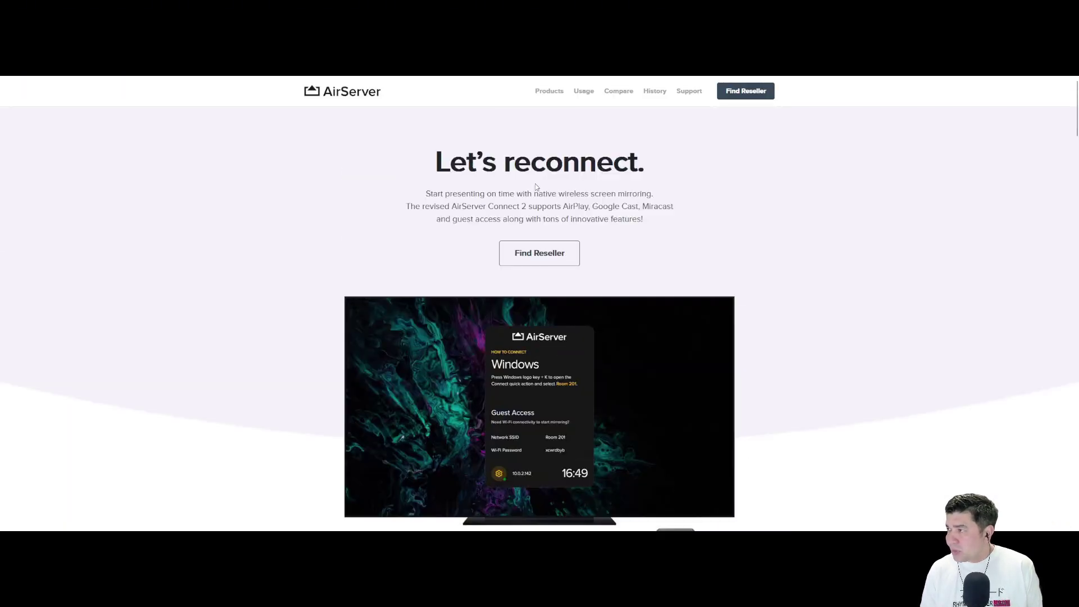
pyautogui.moveTo(548, 91)
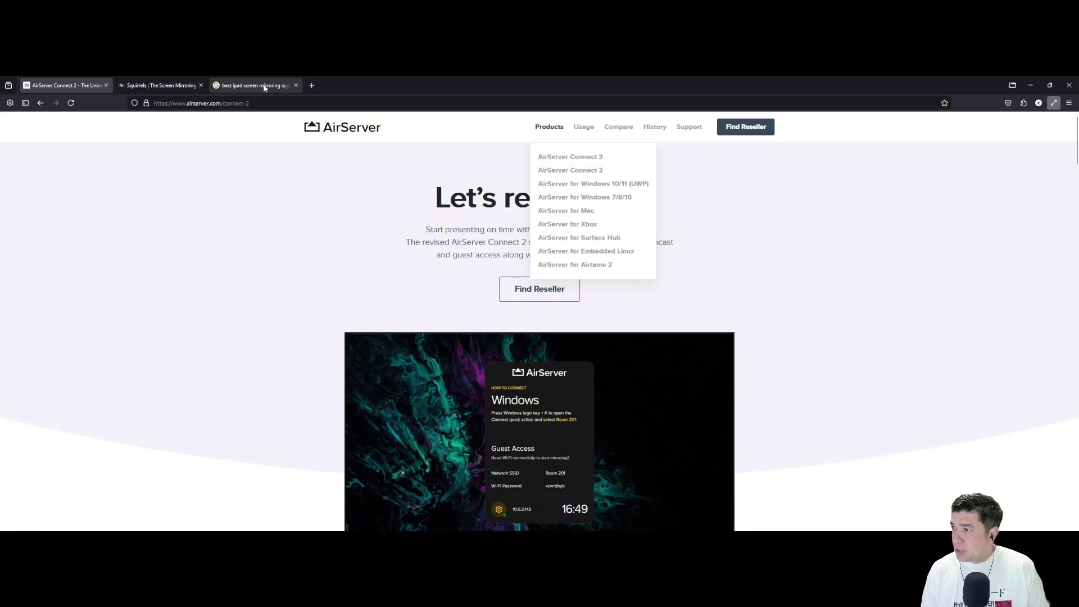
# Dismiss the eBook pop-up on the Squirrels website and open the Reflector product page.
pyautogui.click(171, 84)
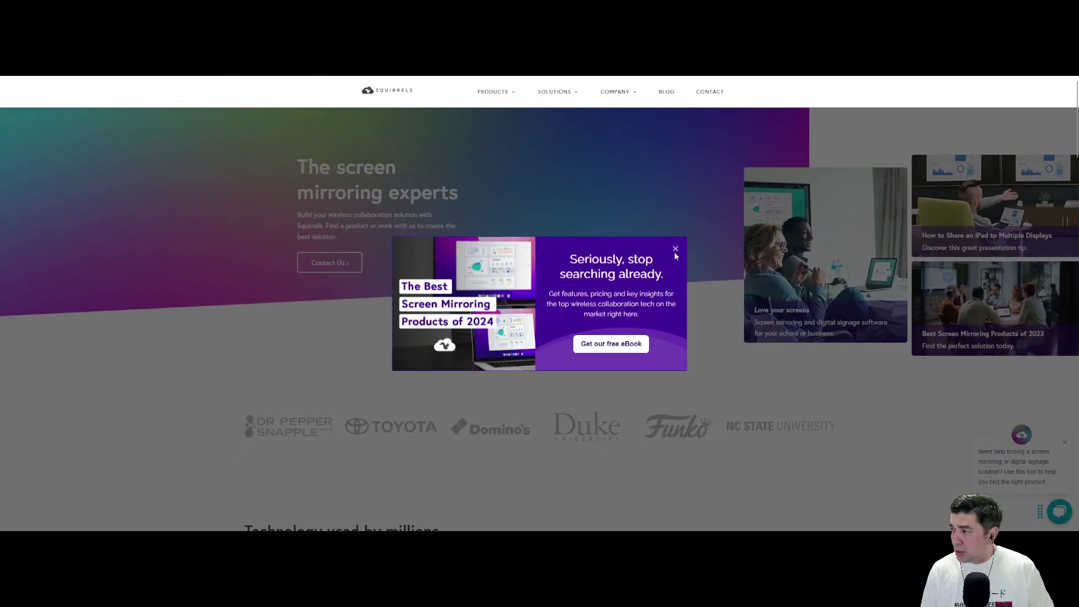
pyautogui.click(674, 241)
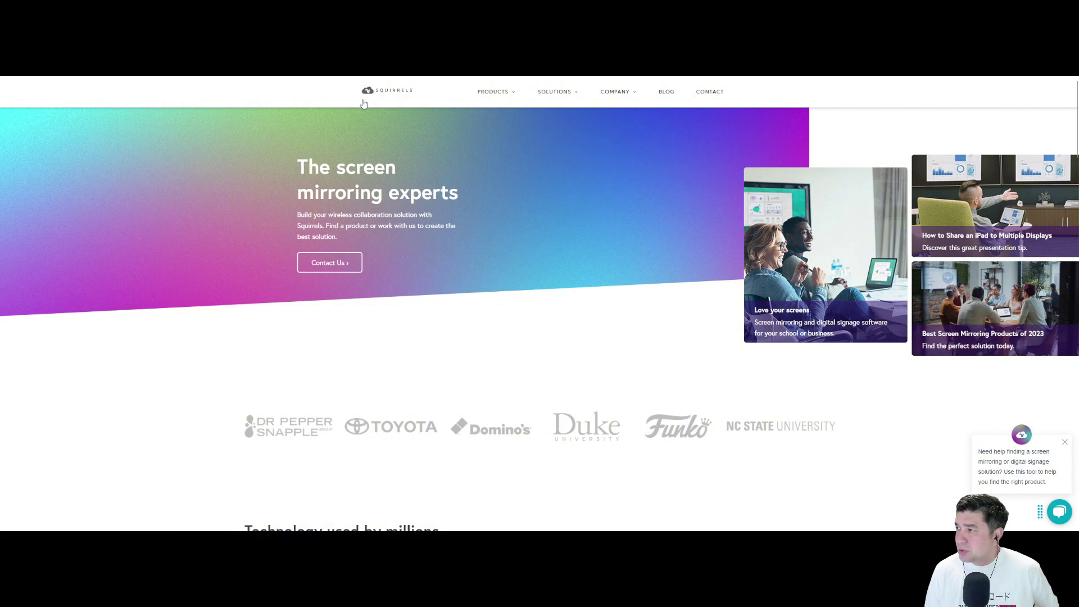
pyautogui.moveTo(499, 99)
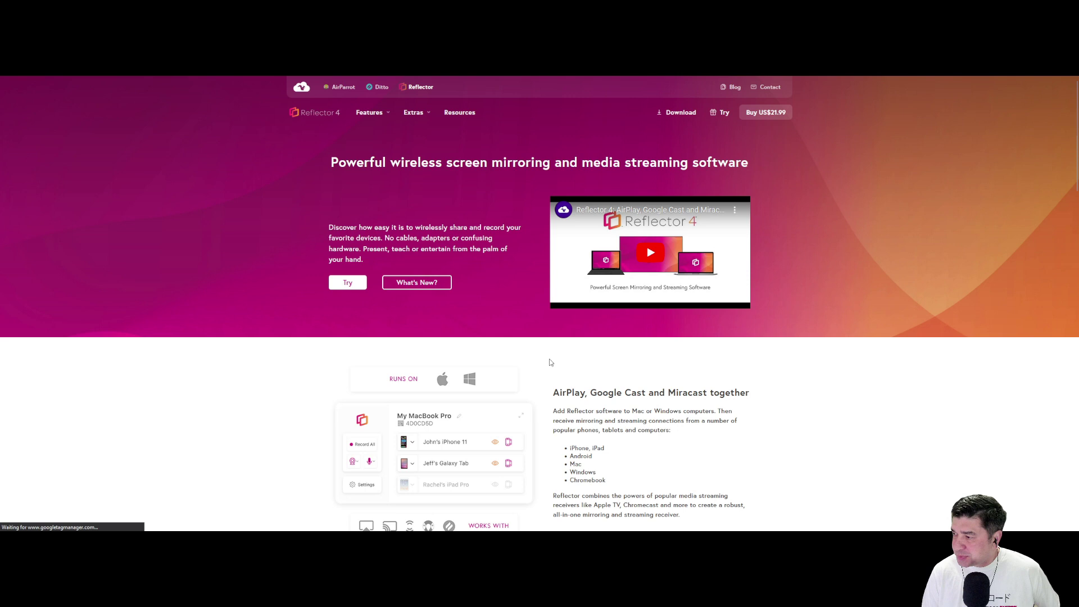
# Examine the supported devices and main features described on the Reflector 4 page.
pyautogui.scroll(-2, 561, 331)
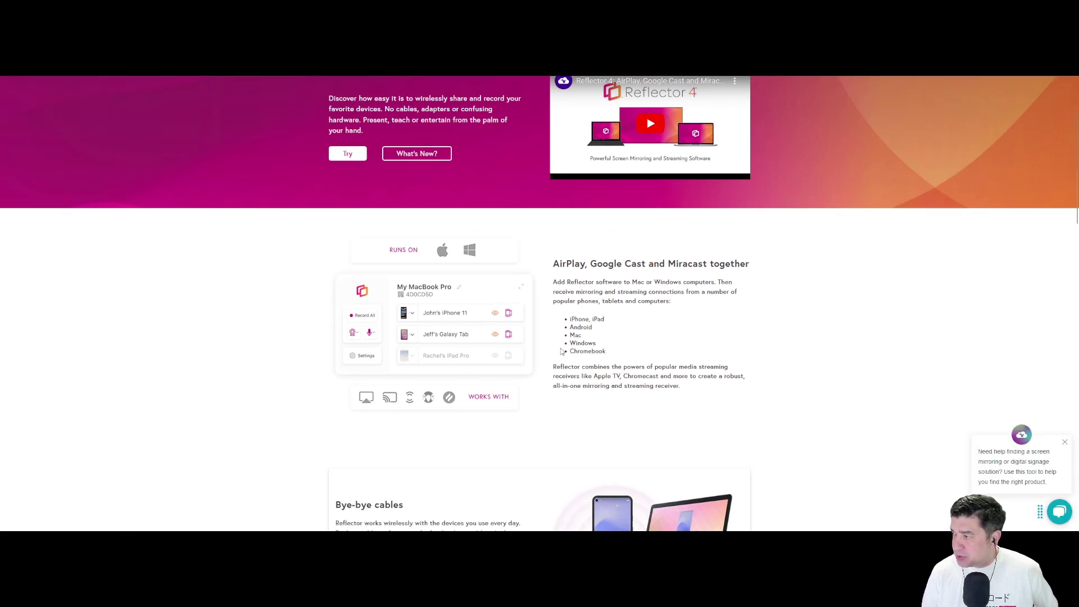
pyautogui.scroll(-2, 578, 321)
pyautogui.scroll(-4, 578, 321)
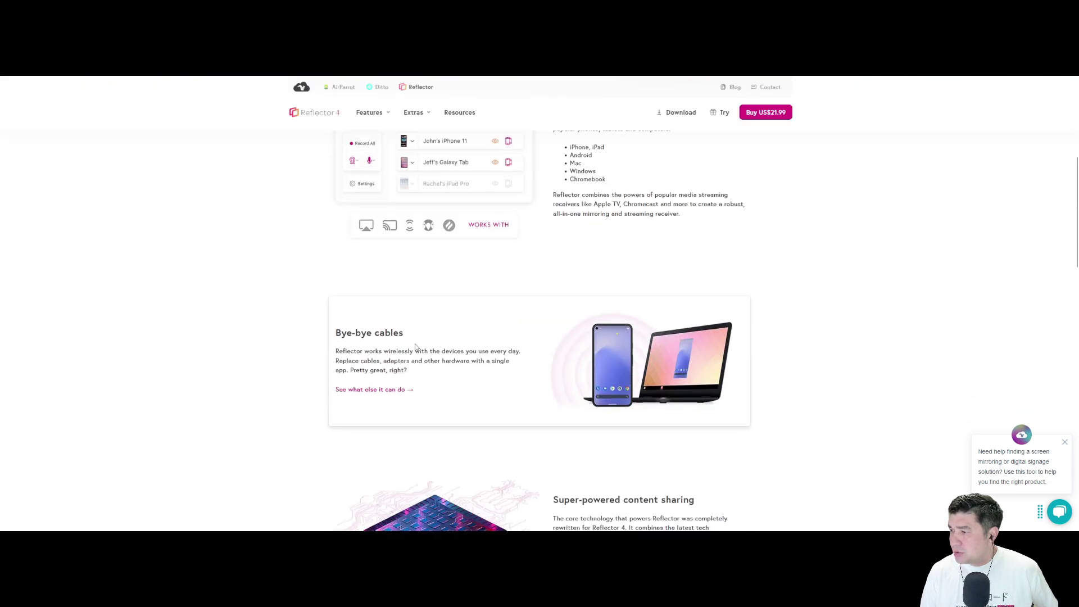
pyautogui.scroll(6, 422, 302)
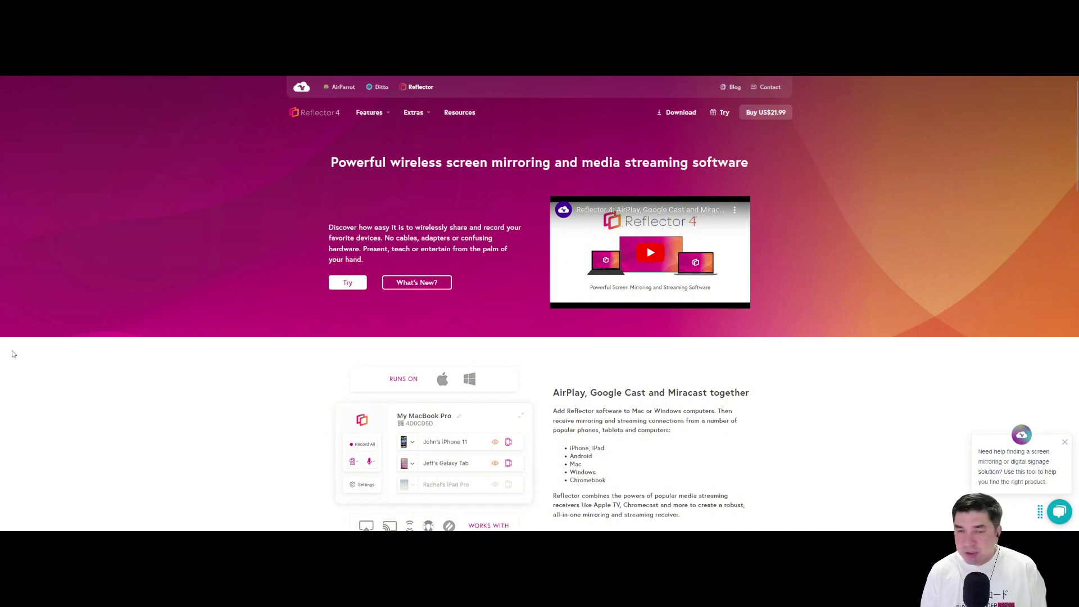
# Reposition the Reflector 4 window over the web page and take the browser out of full-screen mode.
pyautogui.moveTo(54, 78)
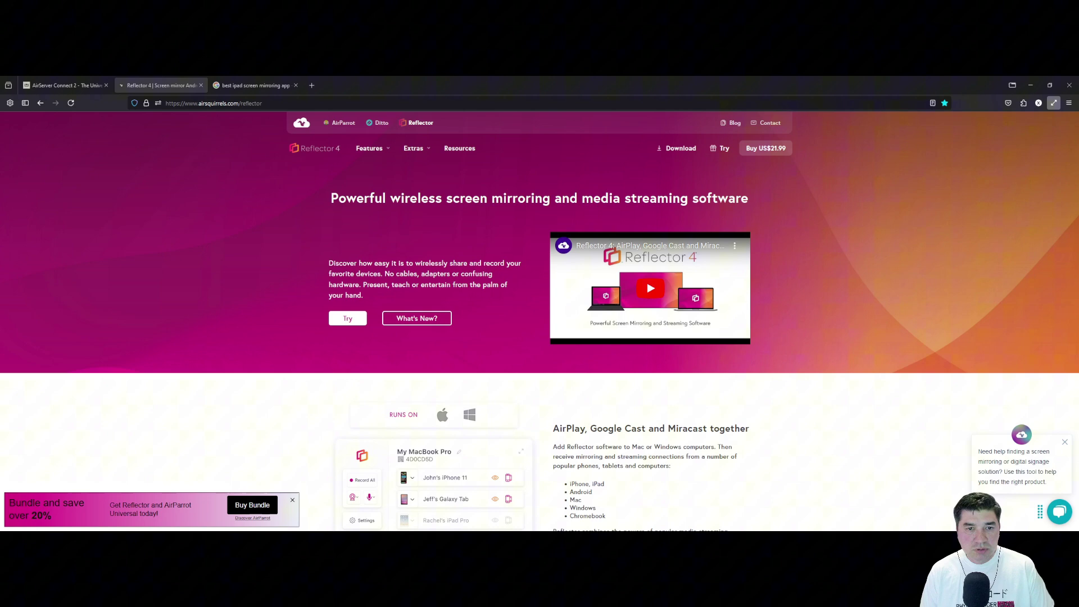
pyautogui.press('F11')
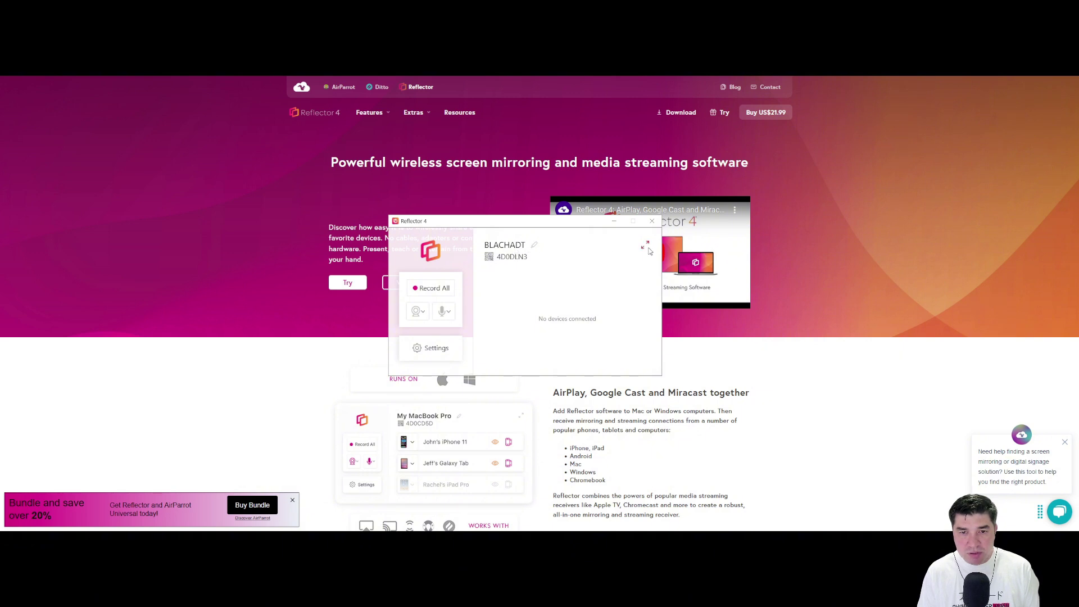
pyautogui.moveTo(529, 218); pyautogui.dragTo(562, 215)
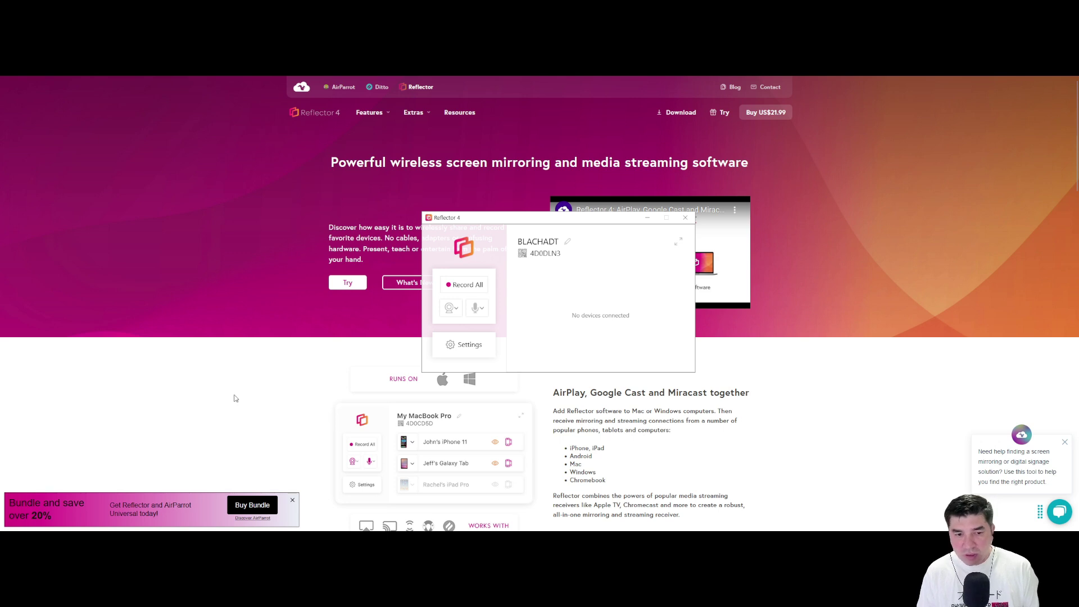
pyautogui.moveTo(1070, 80)
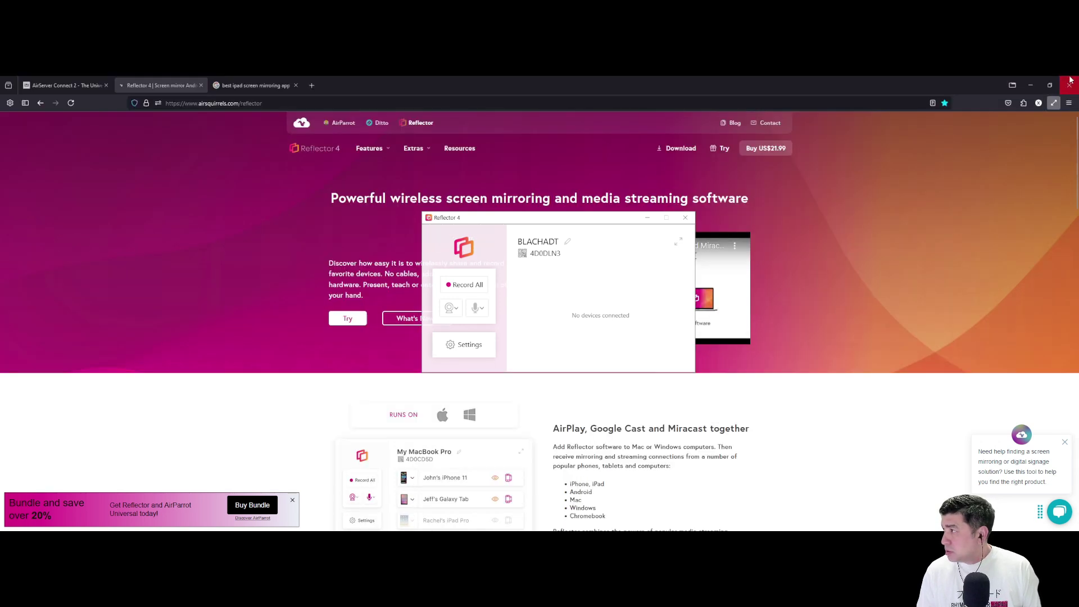
pyautogui.click(1055, 103)
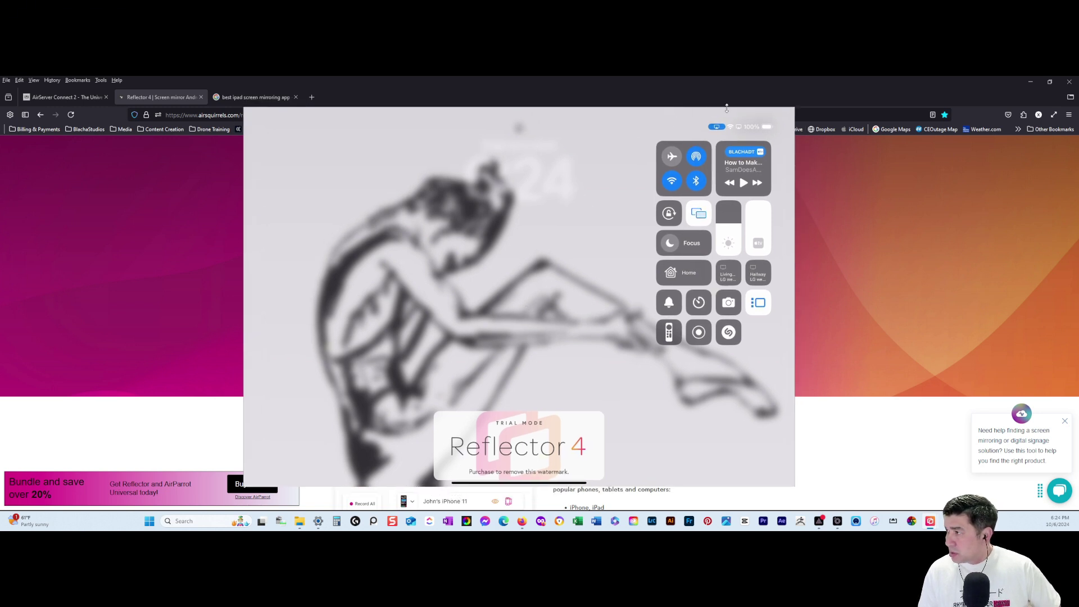
# Enlarge the mirrored iPad window and point out the iPad's Screen Mirroring control.
pyautogui.moveTo(727, 107); pyautogui.dragTo(853, 78)
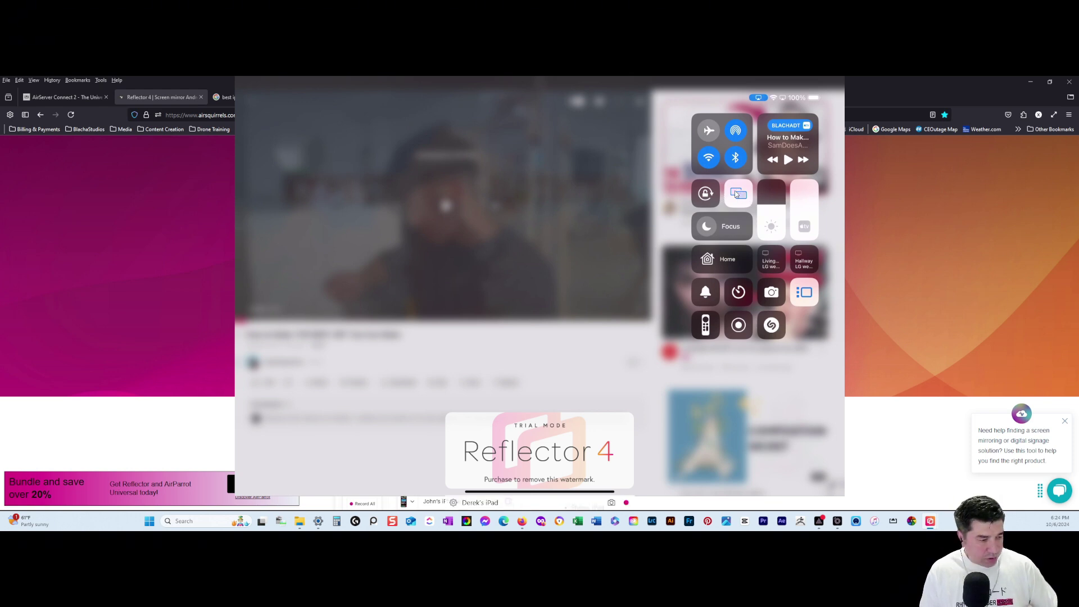
pyautogui.click(737, 194)
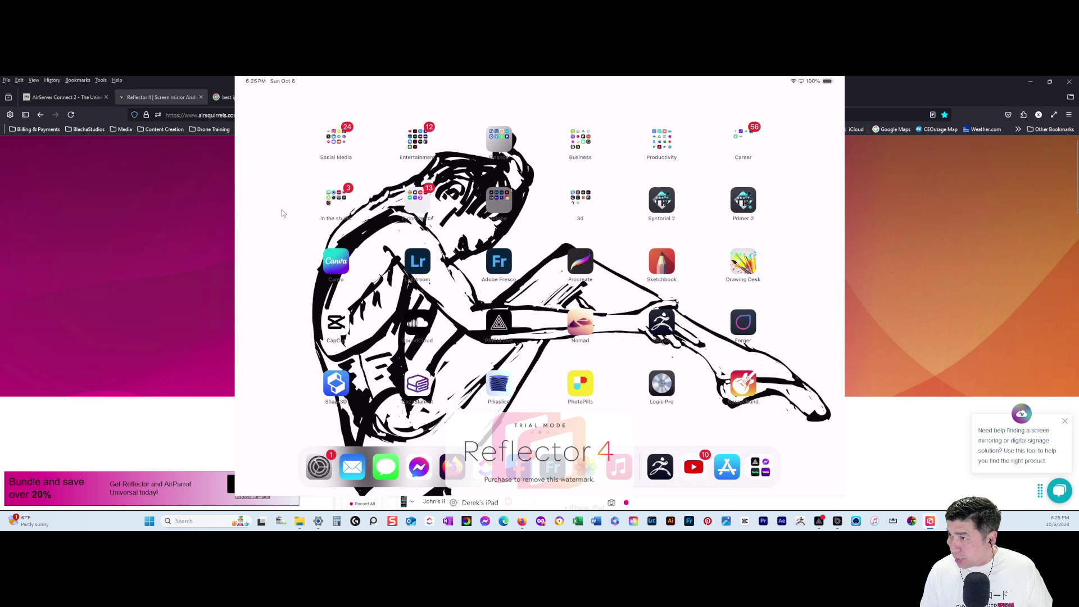
# Show the black iPad frame around the mirrored display.
pyautogui.click(452, 503)
pyautogui.click(622, 356)
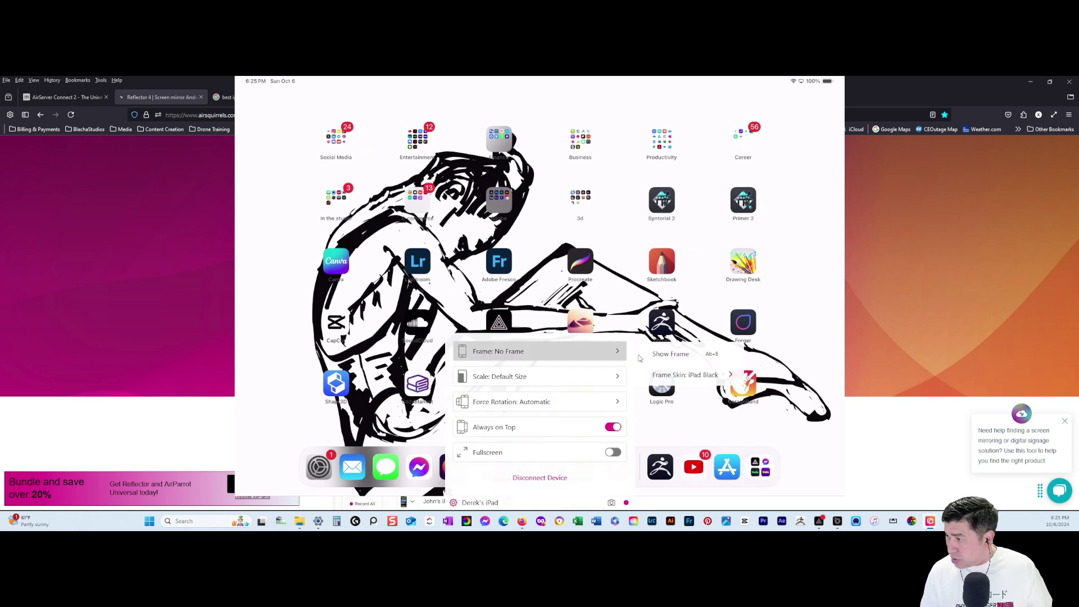
pyautogui.click(686, 353)
# Set the mirrored iPad's scale to Fill Screen.
pyautogui.click(453, 498)
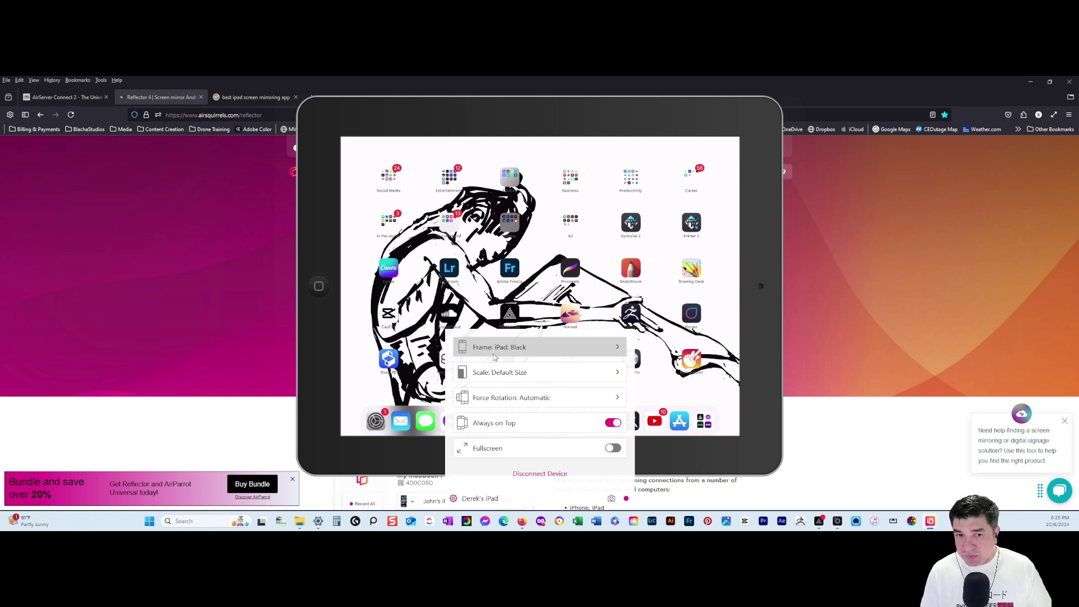
pyautogui.moveTo(615, 373)
pyautogui.click(666, 375)
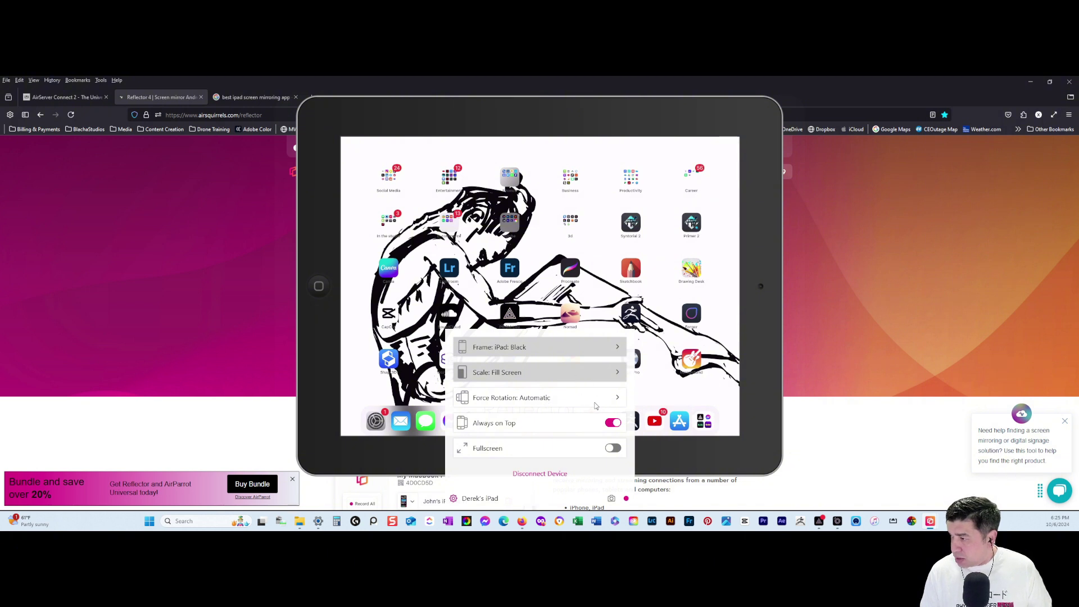
pyautogui.moveTo(596, 405)
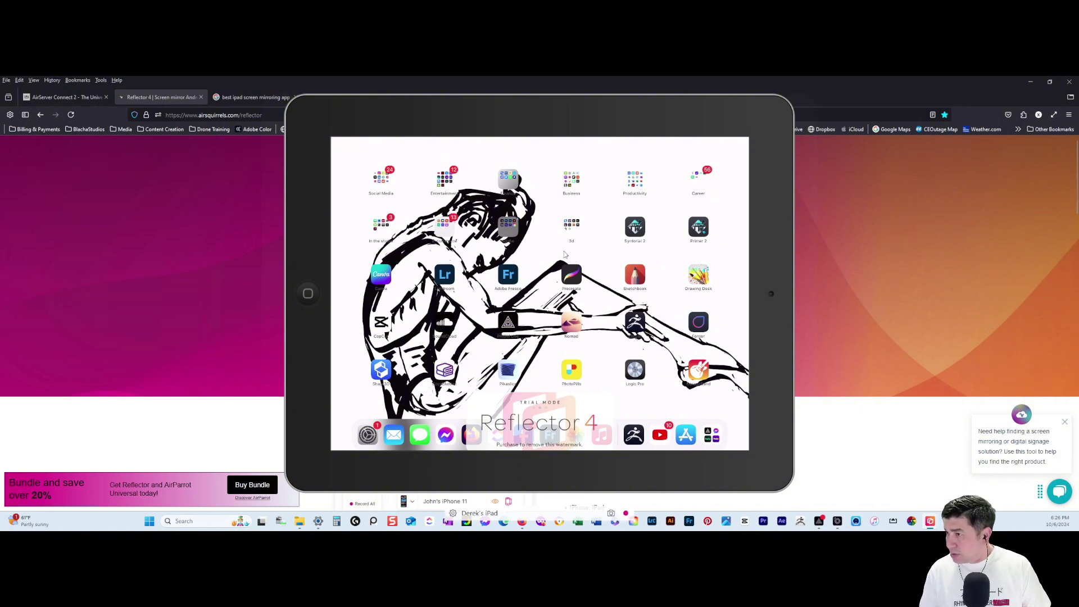
# Adjust the framed iPad window's placement and review the mirrored device's display settings.
pyautogui.moveTo(573, 101); pyautogui.dragTo(624, 100)
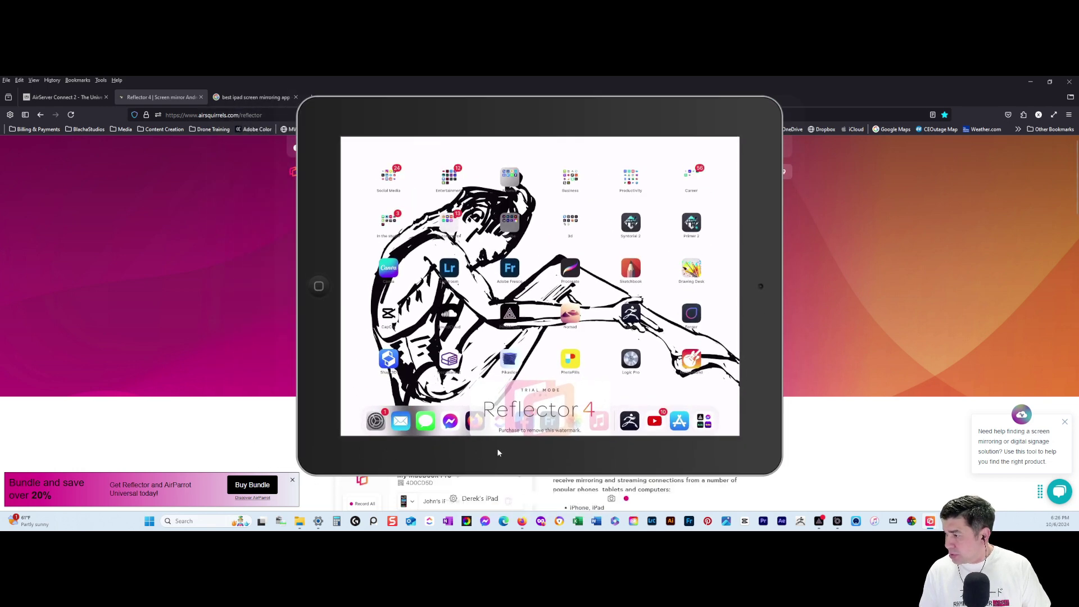
pyautogui.click(488, 497)
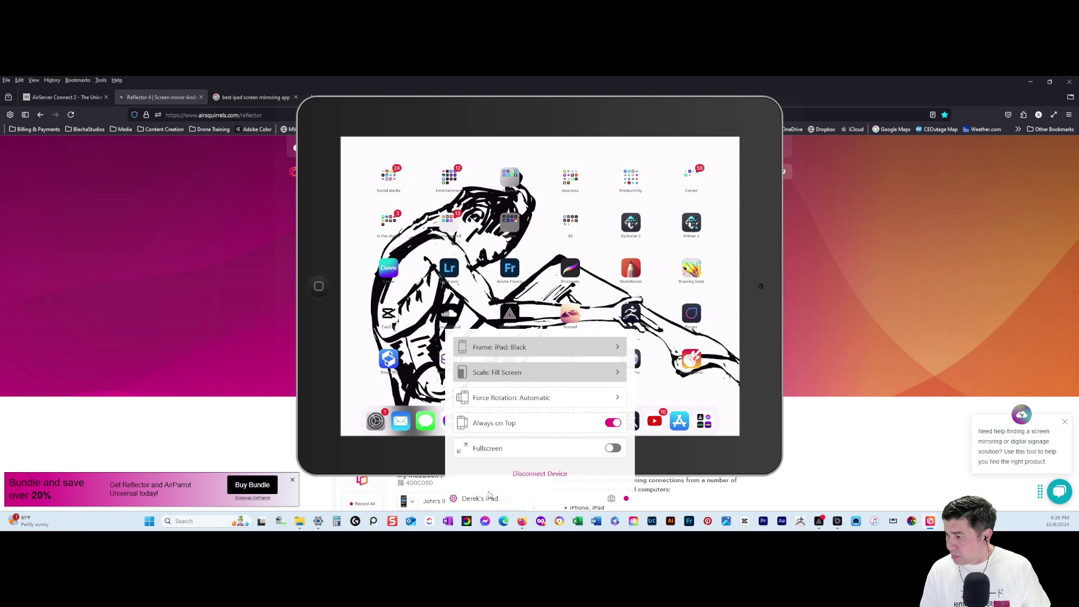
pyautogui.click(454, 499)
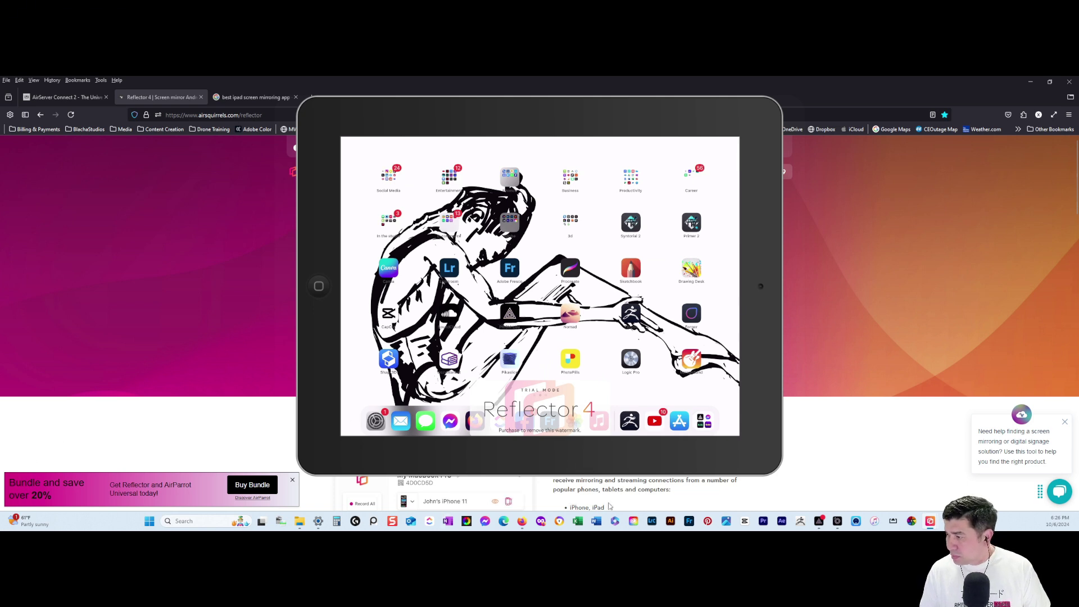
# Set the mirrored iPad's frame skin to iPad: White and enlarge the mirrored display without its frame.
pyautogui.rightClick(397, 455)
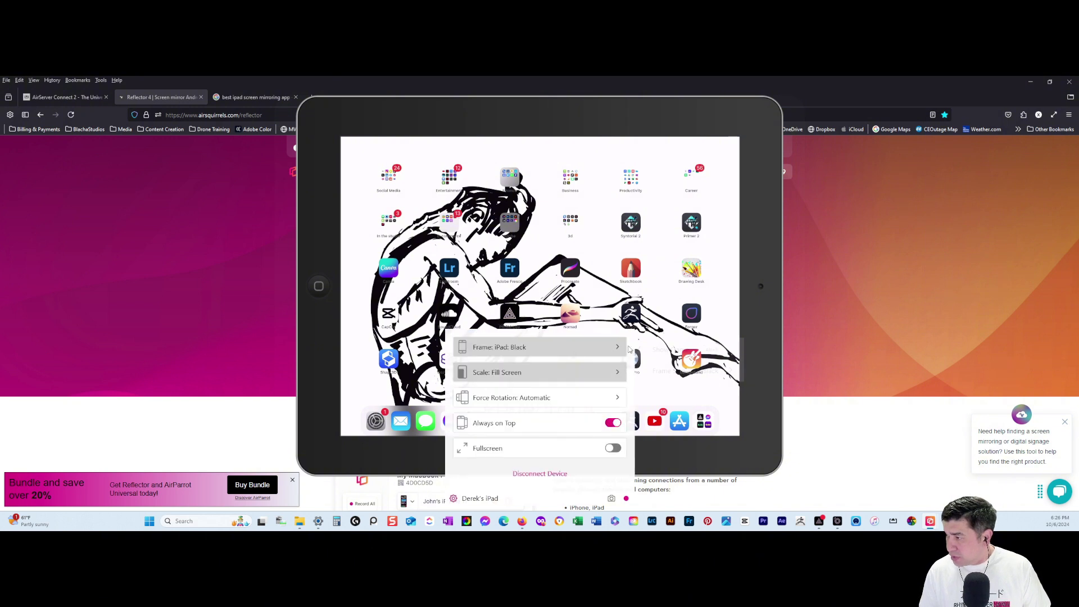
pyautogui.moveTo(698, 369)
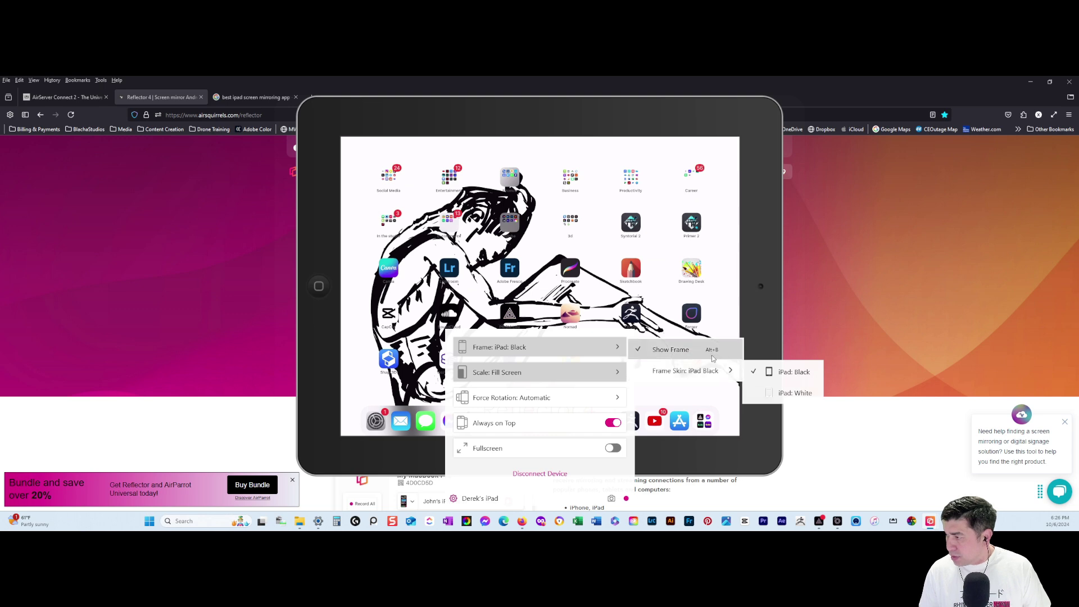
pyautogui.click(790, 394)
pyautogui.moveTo(641, 257)
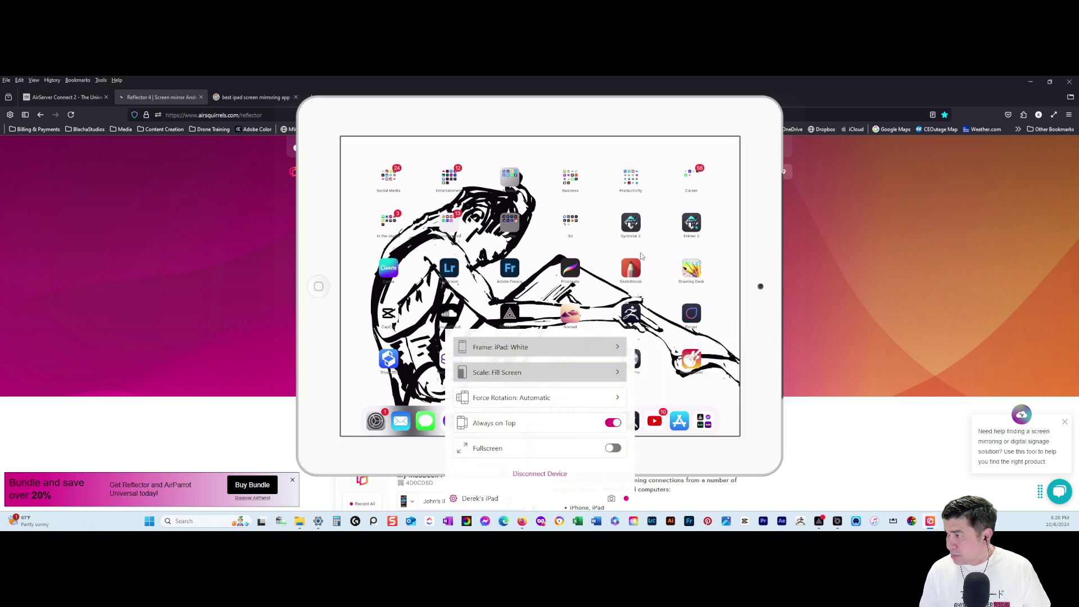
pyautogui.doubleClick(539, 241)
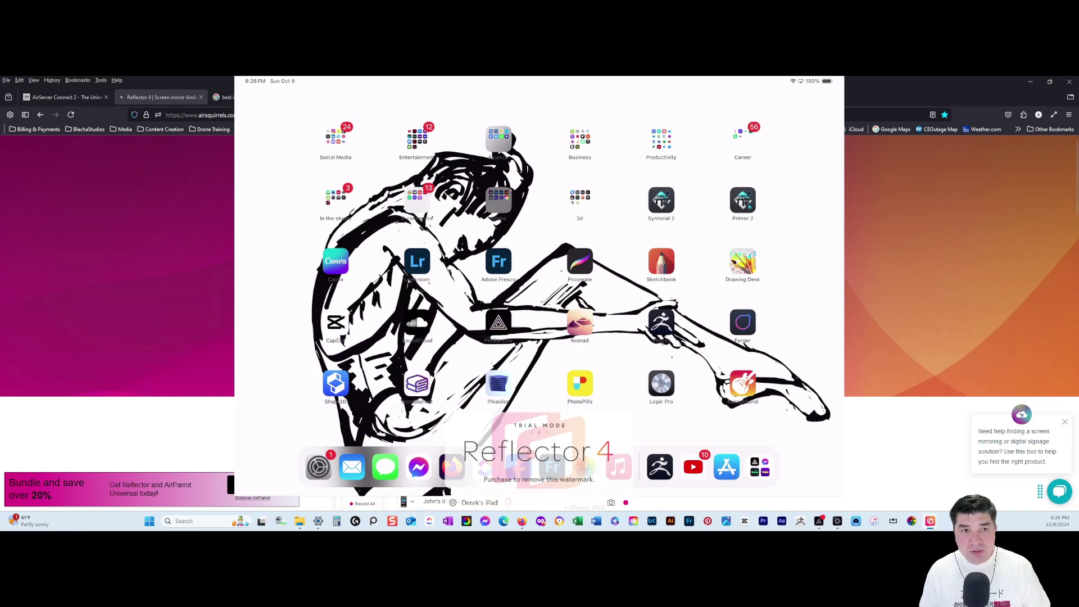
pyautogui.moveTo(484, 351)
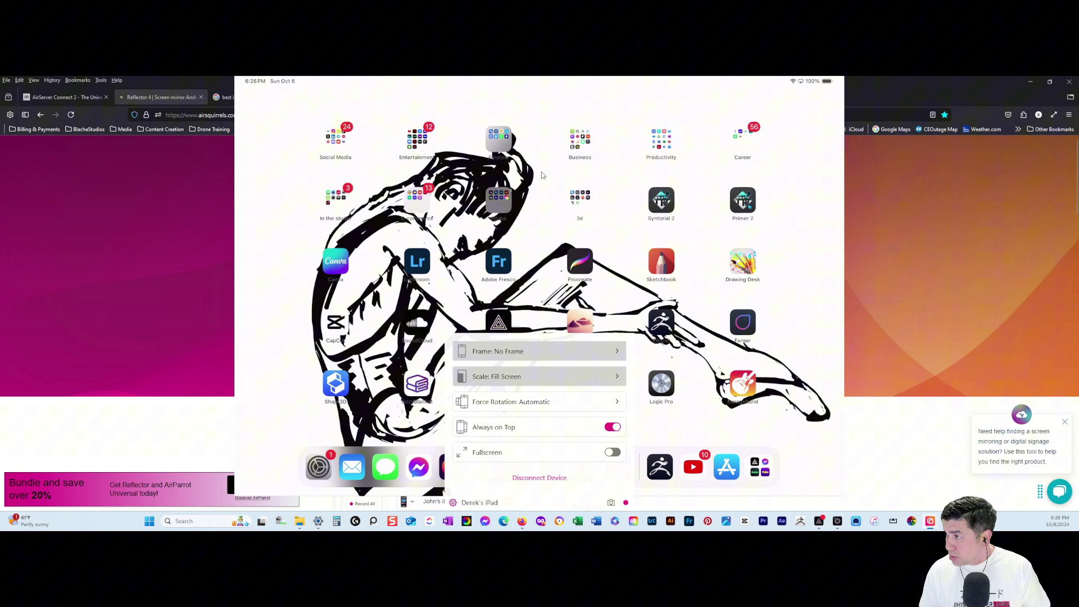
# Bring up the Reflector 4 main window and open its preferences.
pyautogui.moveTo(926, 516)
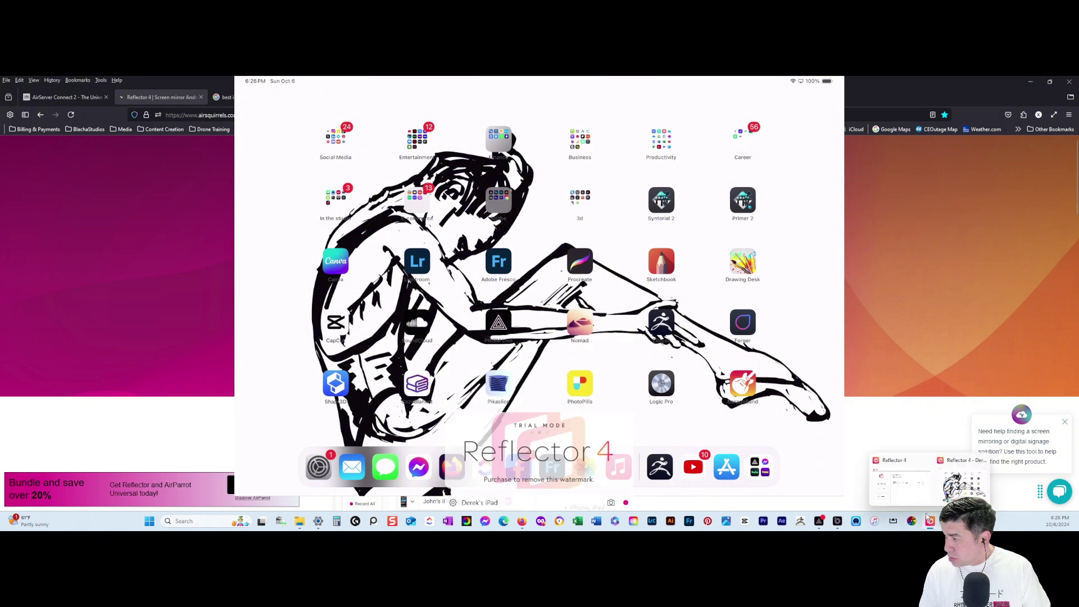
pyautogui.click(892, 468)
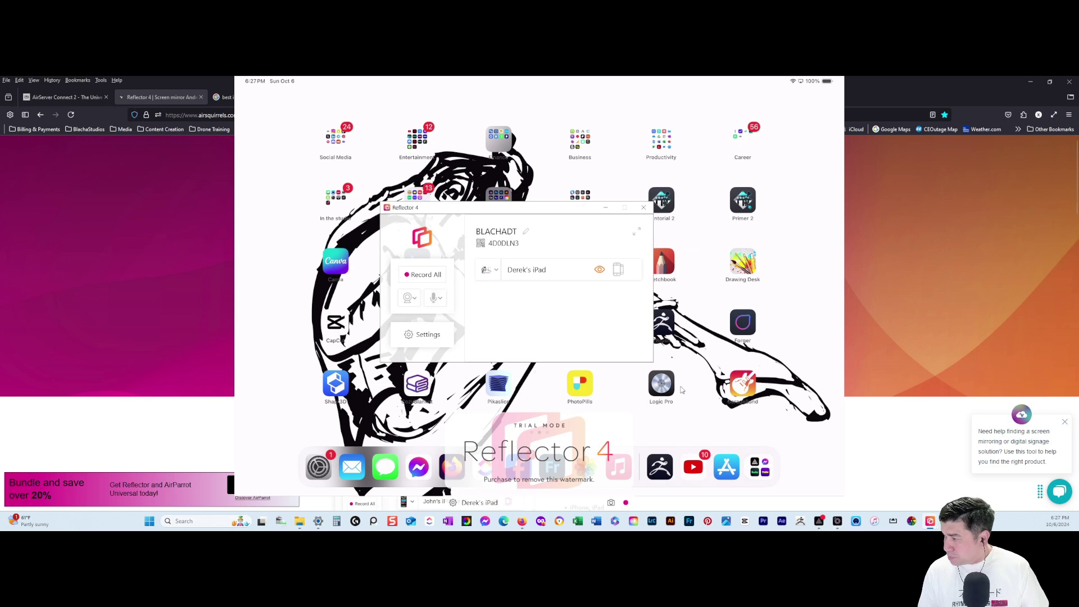
pyautogui.moveTo(930, 527)
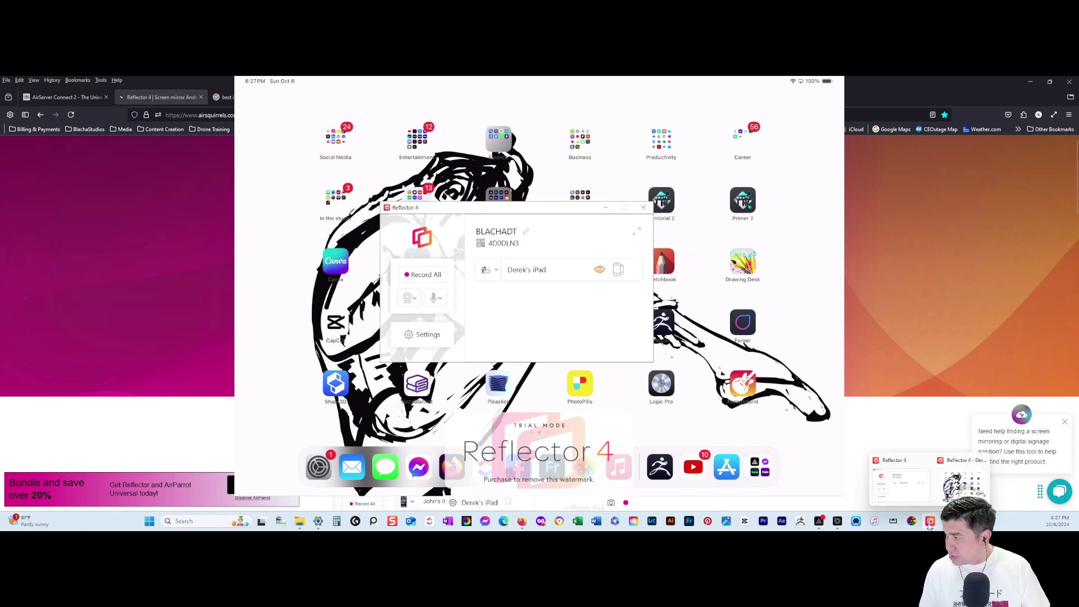
pyautogui.click(424, 334)
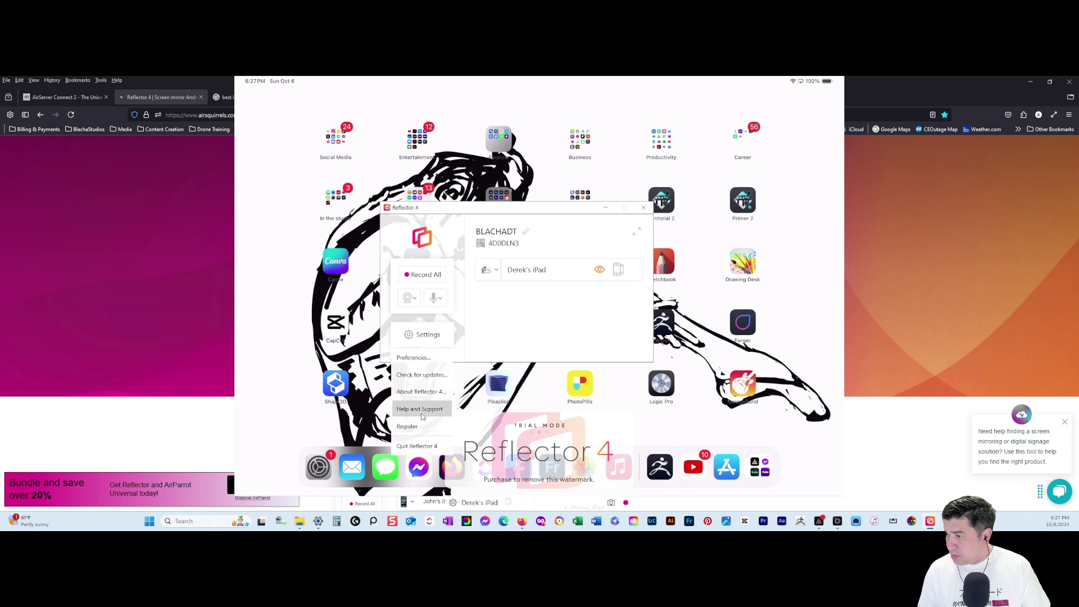
pyautogui.click(417, 359)
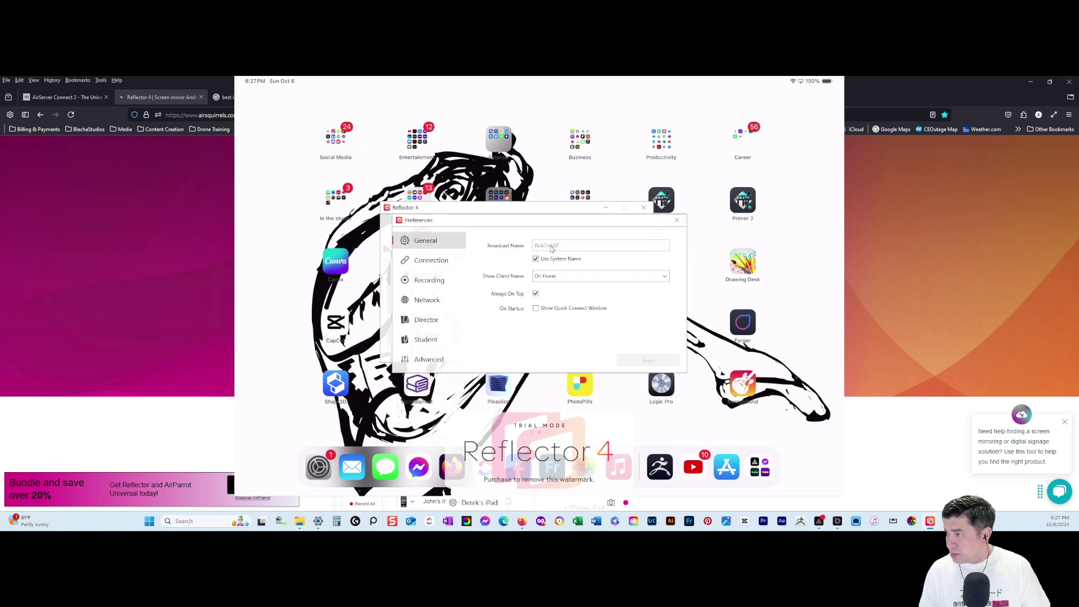
# Examine the available AirPlay resolution, default scale and AirPlay security options in the connection preferences and close them.
pyautogui.click(430, 261)
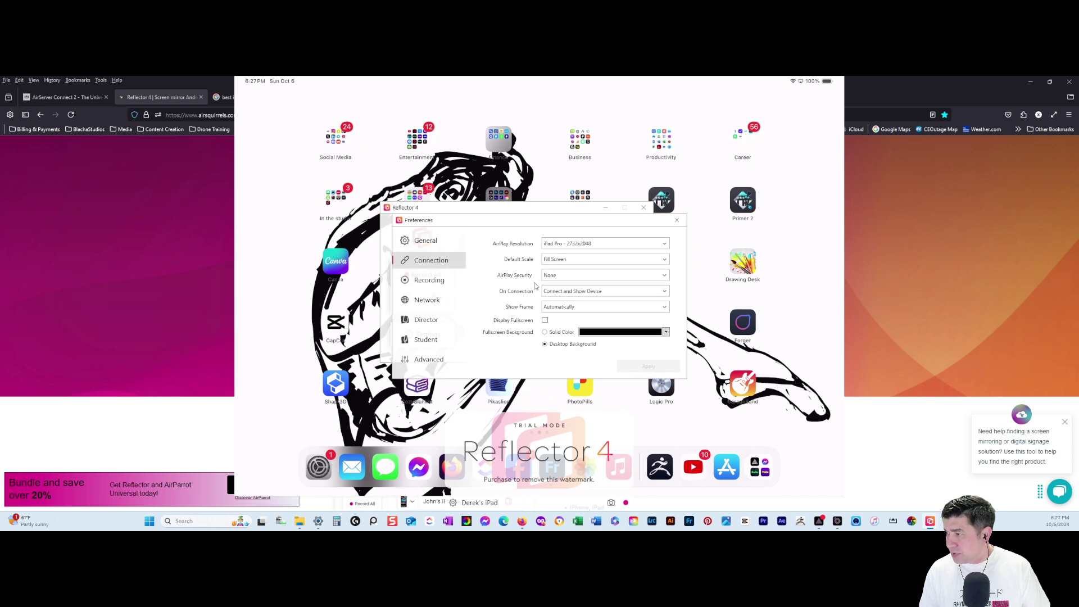
pyautogui.click(612, 246)
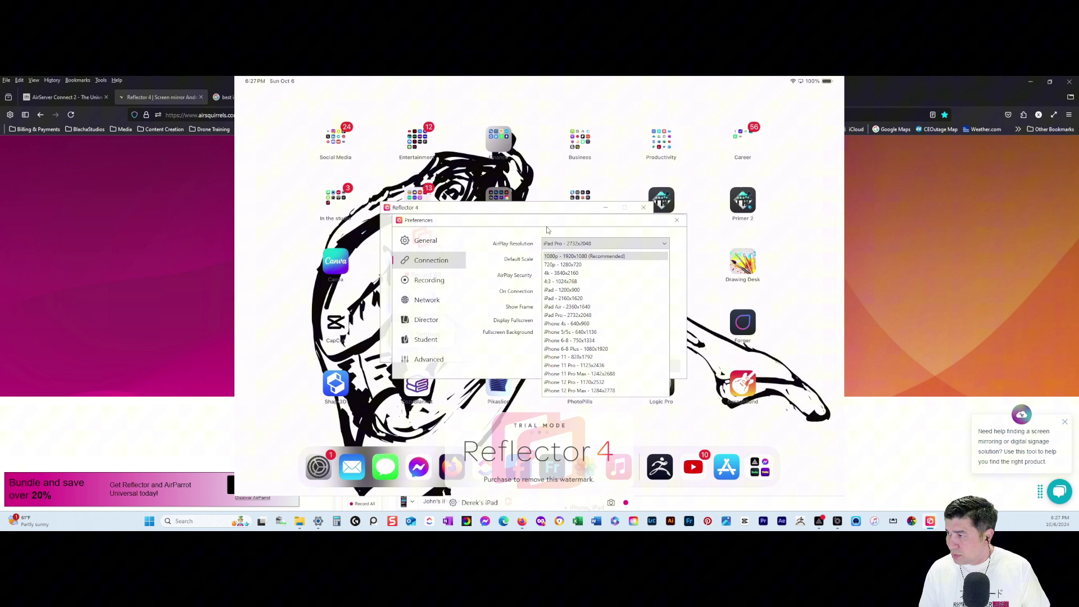
pyautogui.click(512, 225)
pyautogui.click(556, 259)
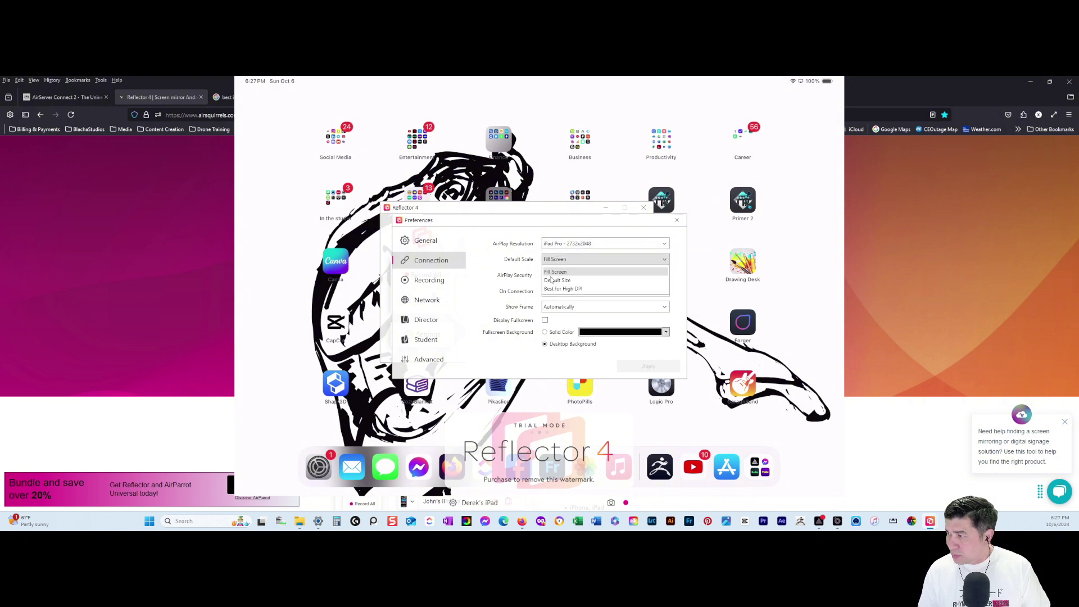
pyautogui.click(518, 274)
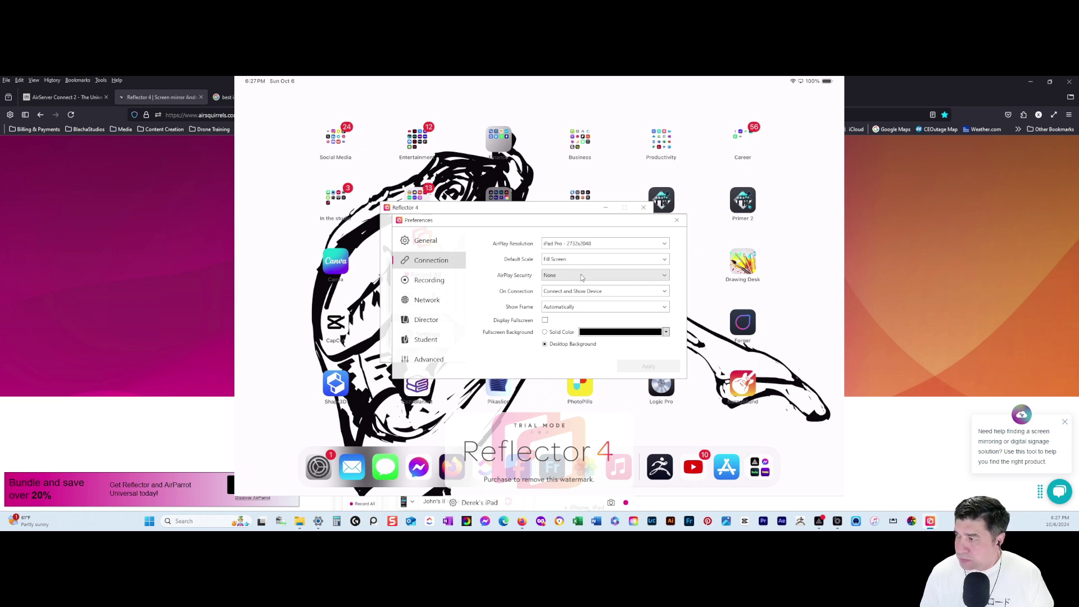
pyautogui.click(581, 276)
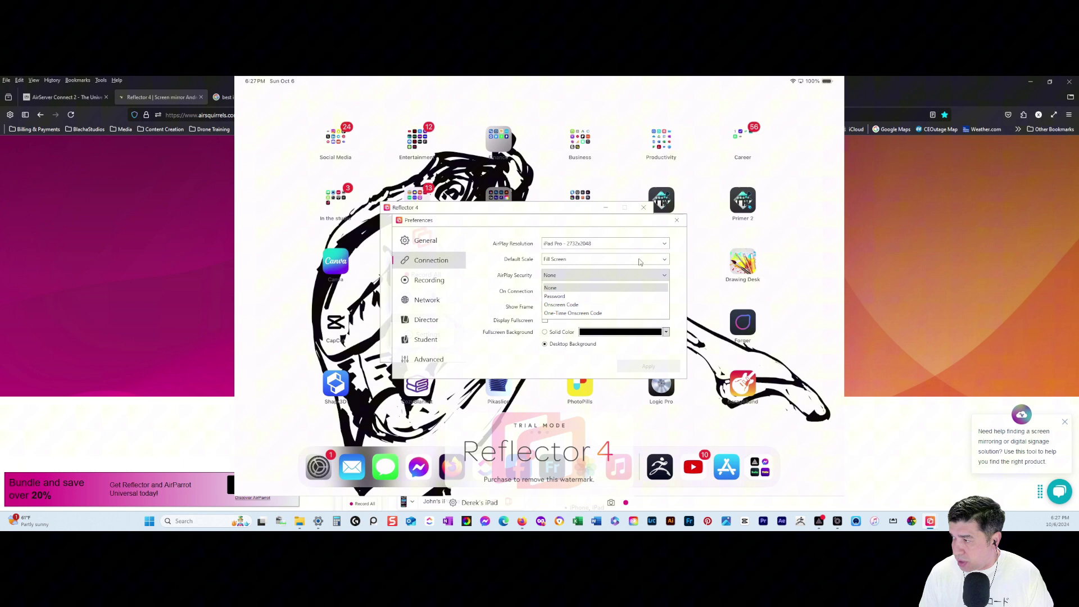
pyautogui.click(580, 228)
pyautogui.moveTo(511, 223); pyautogui.dragTo(615, 337)
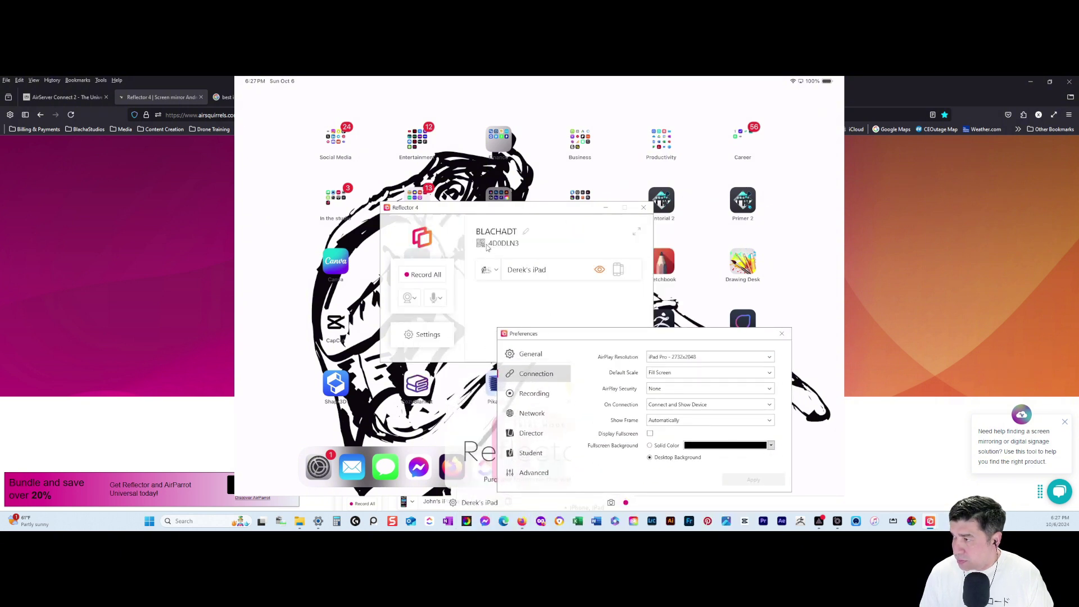
pyautogui.moveTo(663, 334); pyautogui.dragTo(612, 295)
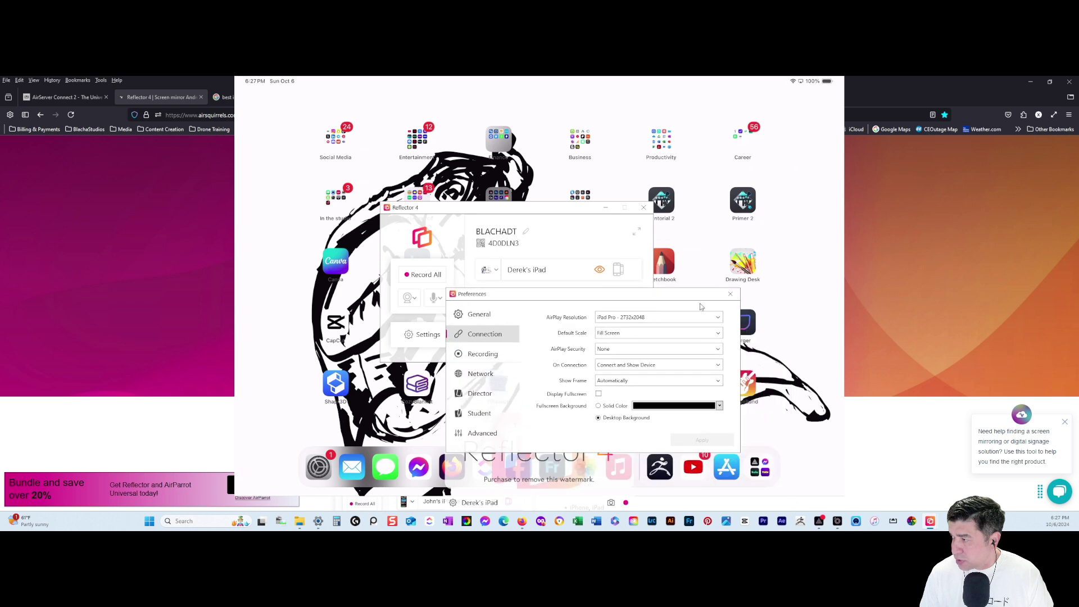
pyautogui.click(730, 294)
# Inspect the broadcast name and client name display preferences, leaving without saving.
pyautogui.click(499, 232)
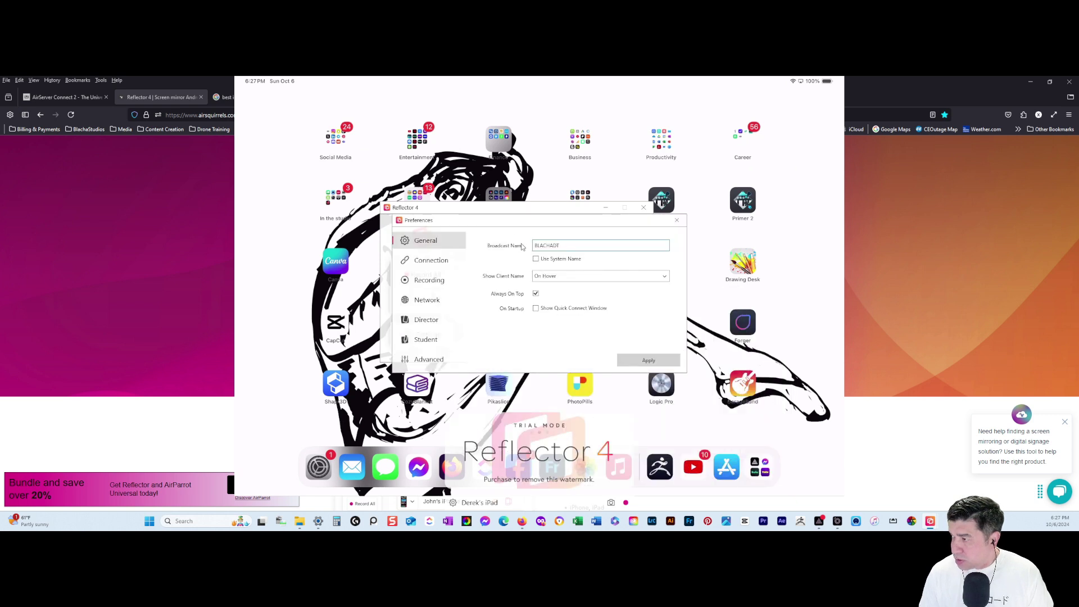
pyautogui.click(677, 219)
pyautogui.click(593, 315)
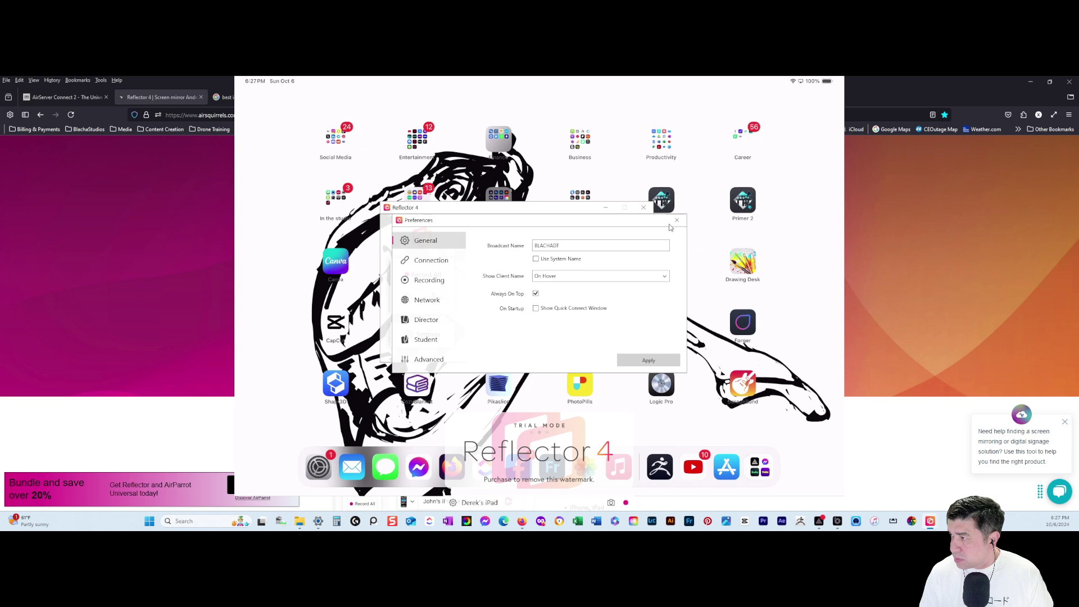
pyautogui.click(553, 276)
pyautogui.click(553, 282)
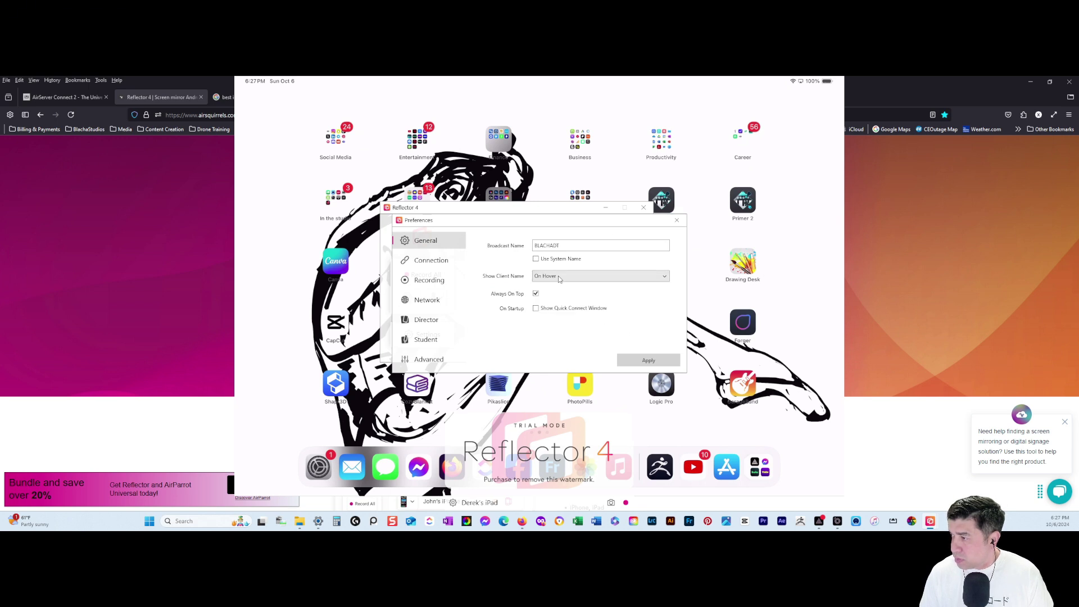
pyautogui.click(677, 220)
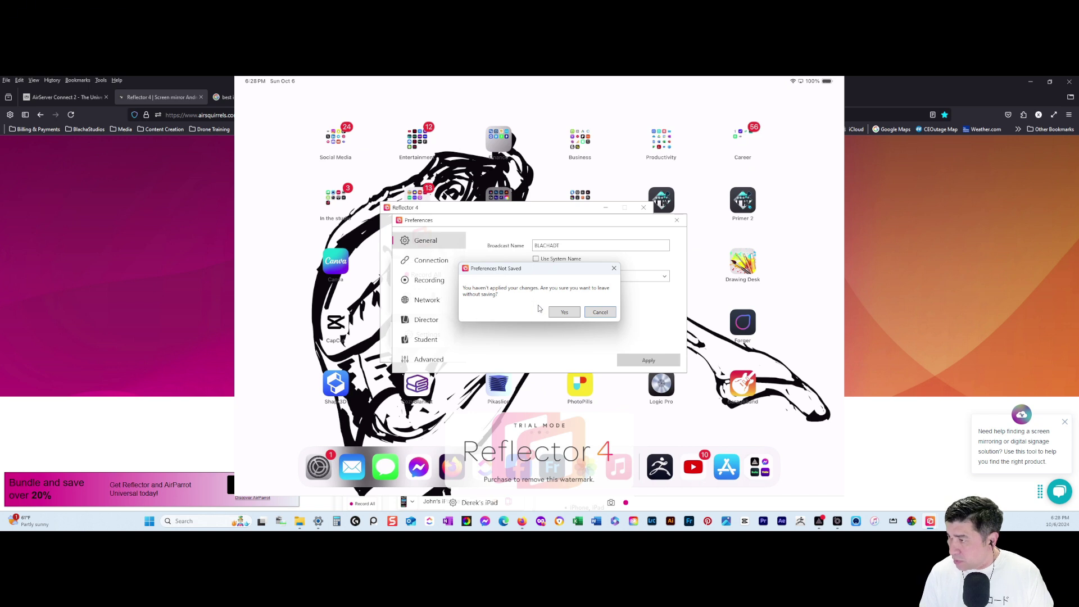
pyautogui.click(562, 312)
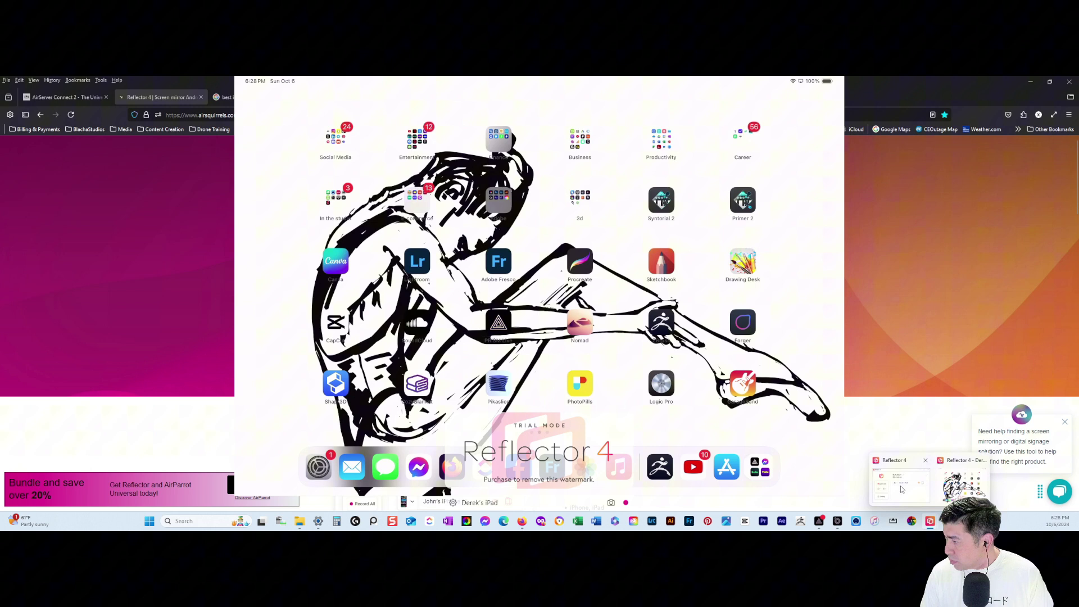
# View the QR code and Quick Connect Code for connecting to Reflector 4, and dismiss that dialog.
pyautogui.click(930, 521)
pyautogui.click(489, 245)
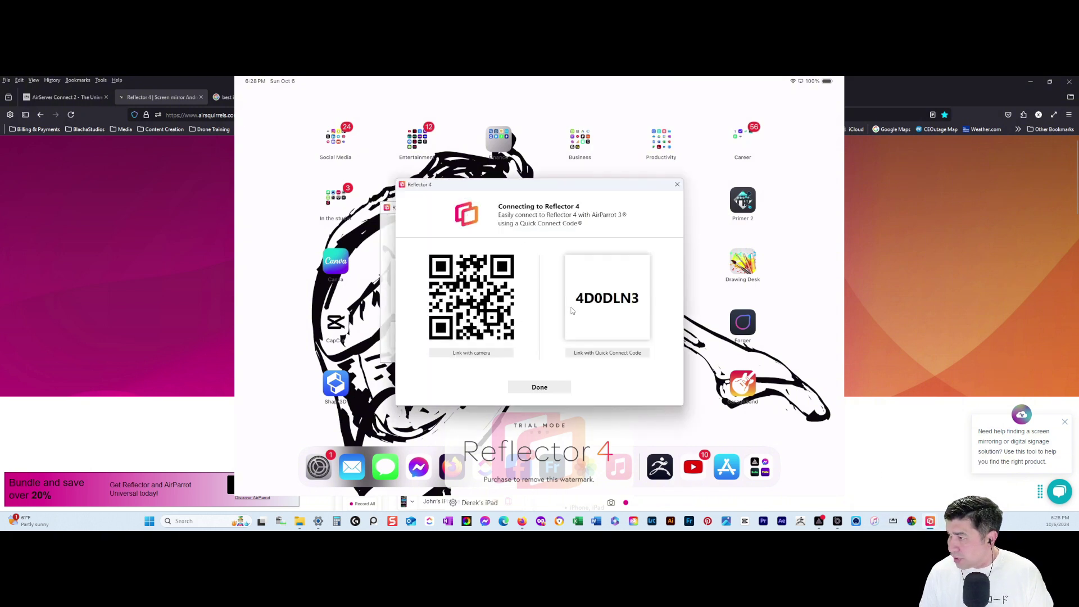
pyautogui.click(466, 294)
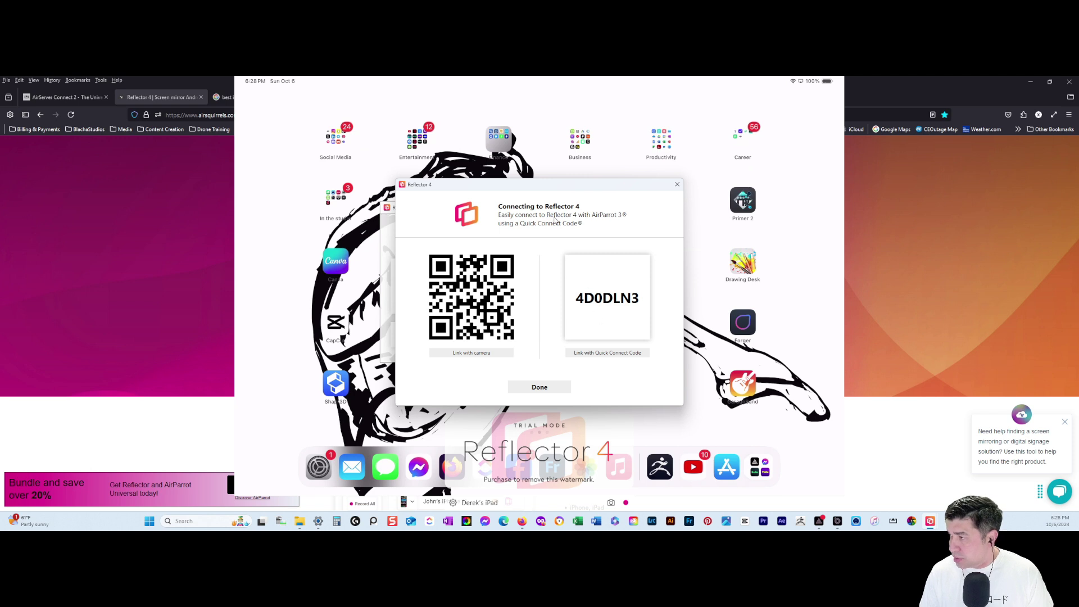
pyautogui.click(533, 387)
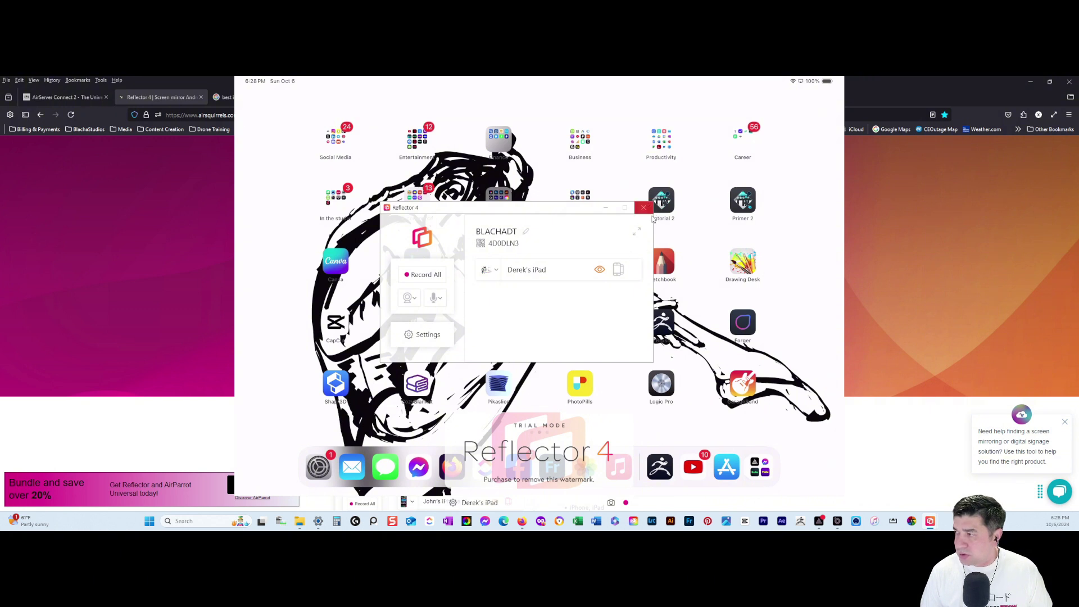
# Review the camera sources, turn on the recording camera, and close the Reflector 4 main window.
pyautogui.click(416, 299)
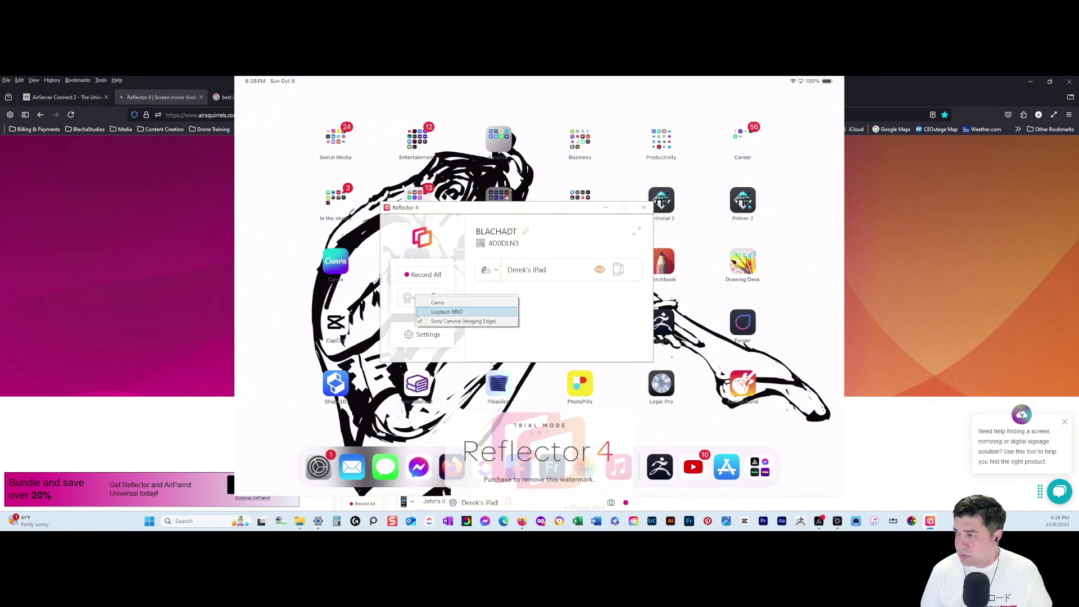
pyautogui.click(419, 296)
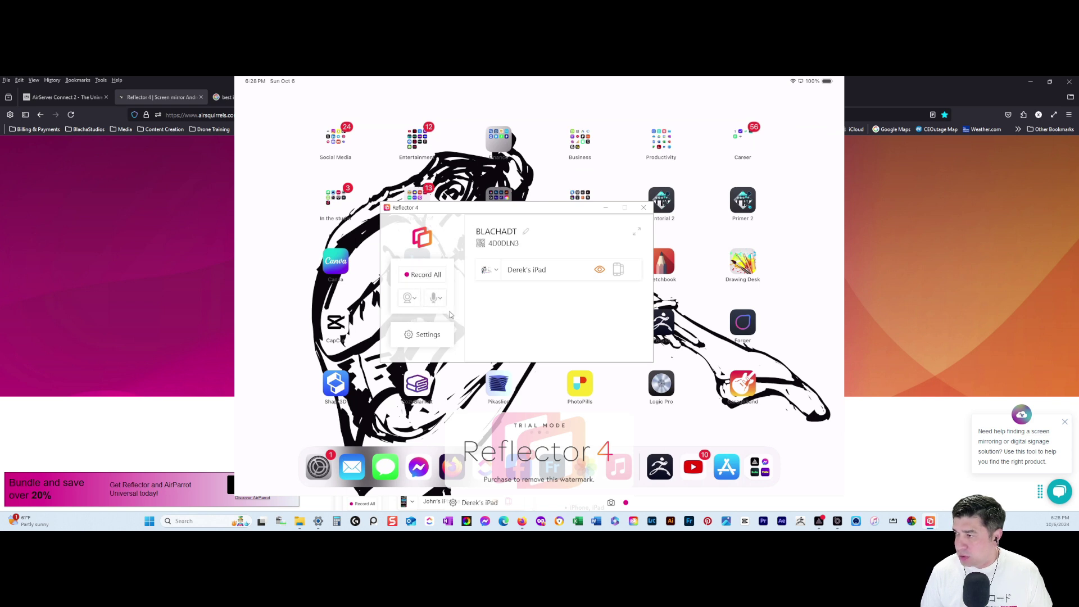
pyautogui.click(412, 300)
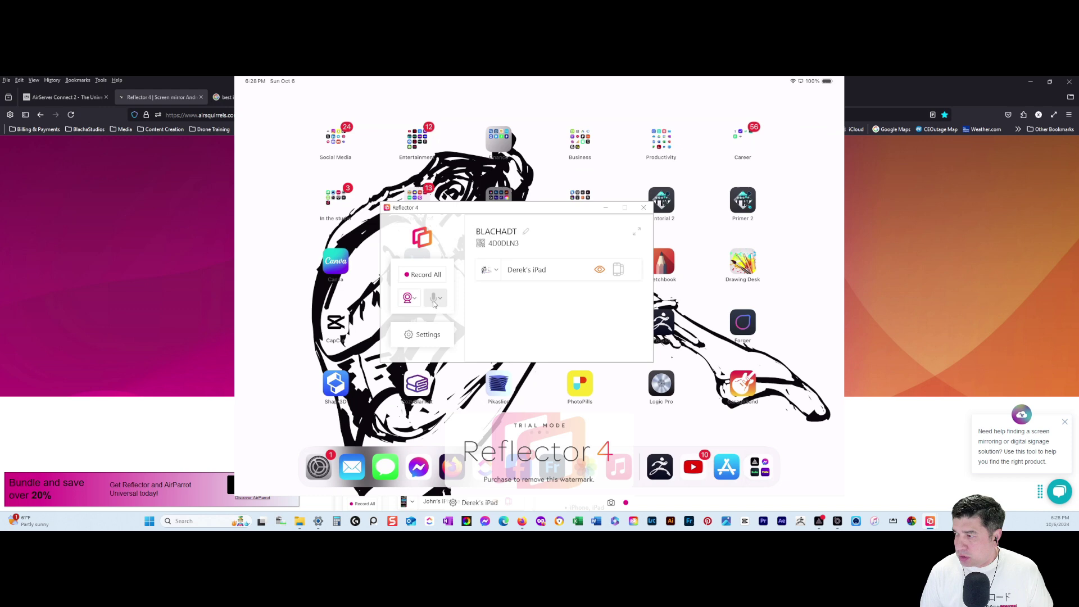
pyautogui.click(643, 207)
pyautogui.click(541, 301)
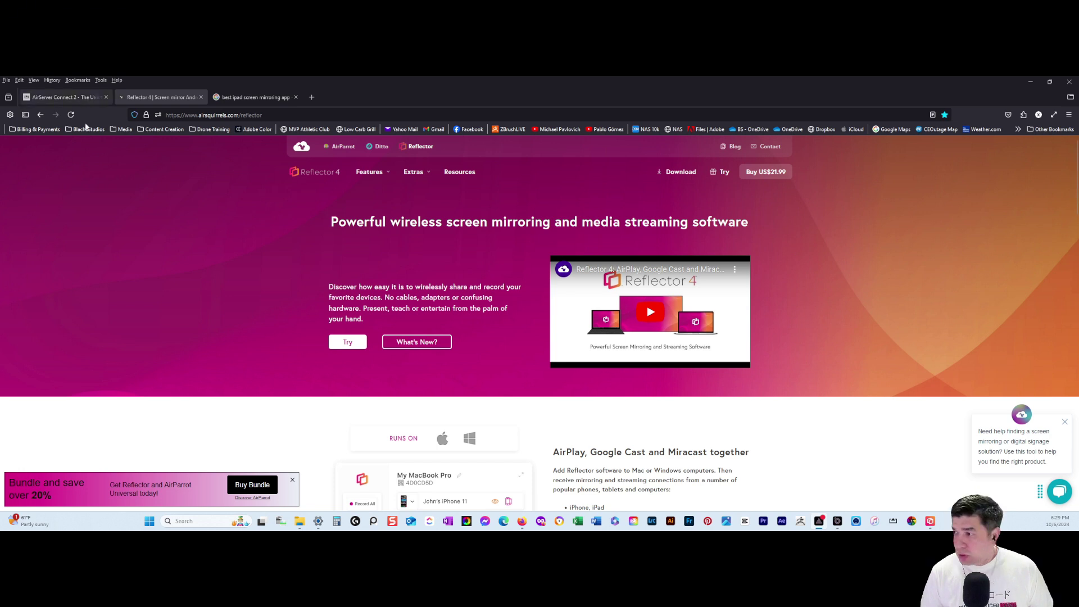
# Bring back the mirrored iPad window and disconnect the device from Reflector 4.
pyautogui.click(931, 522)
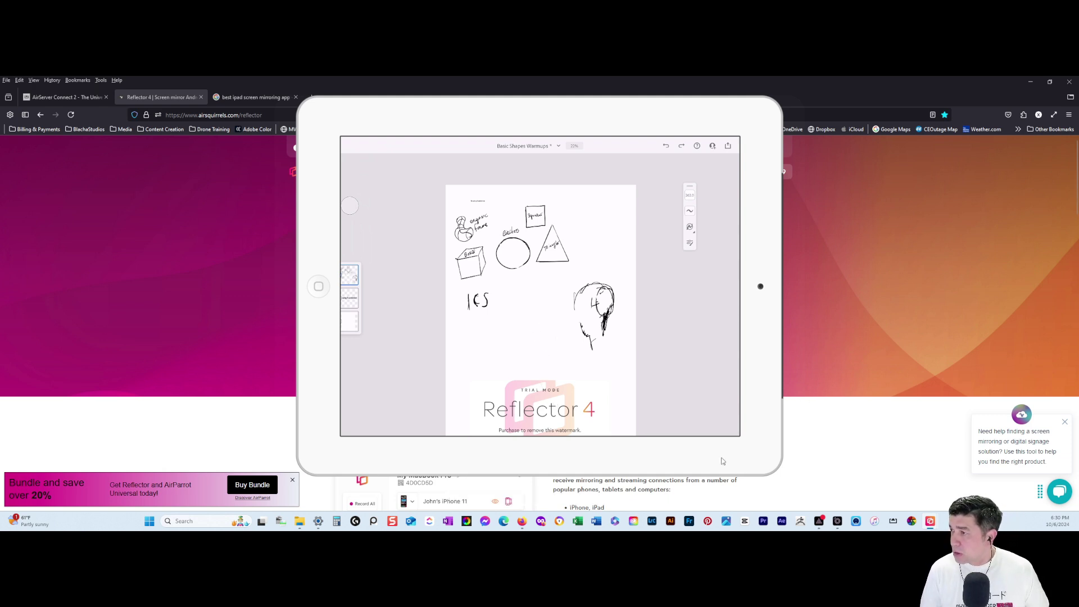
pyautogui.moveTo(576, 122)
pyautogui.mouseDown()
pyautogui.moveTo(562, 137)
pyautogui.moveTo(576, 122)
pyautogui.mouseUp()
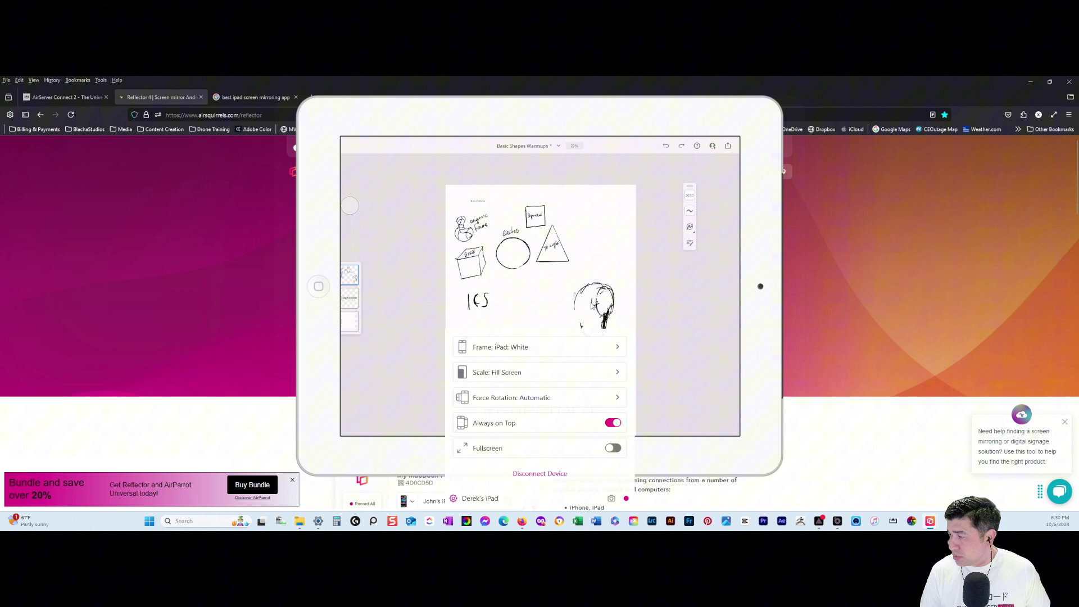
pyautogui.click(563, 475)
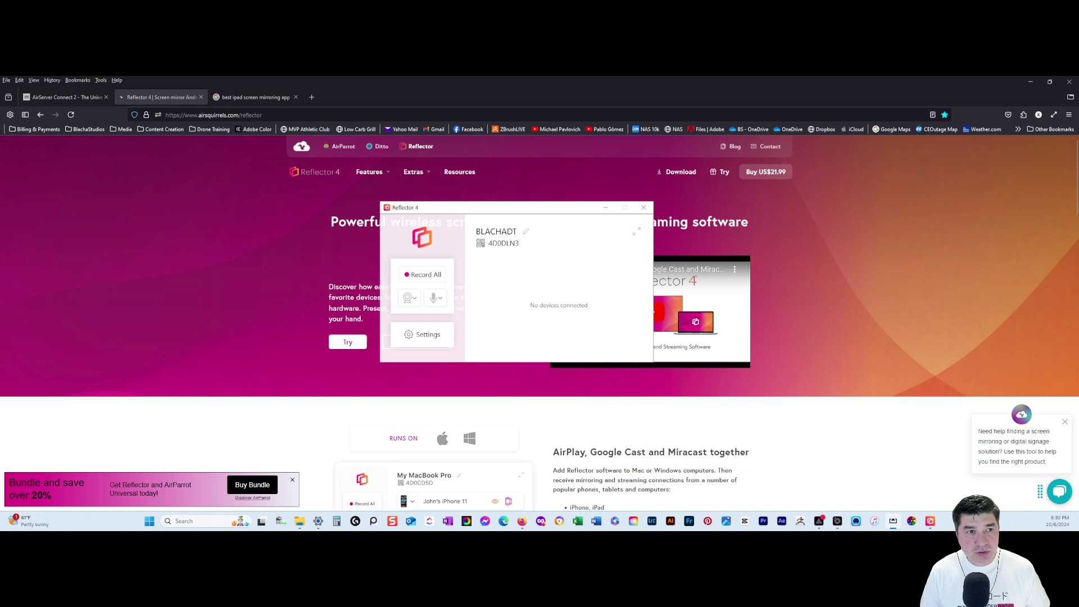
# Leave Reflector 4, switch to AirServer and dismiss its activation key screen.
pyautogui.click(662, 234)
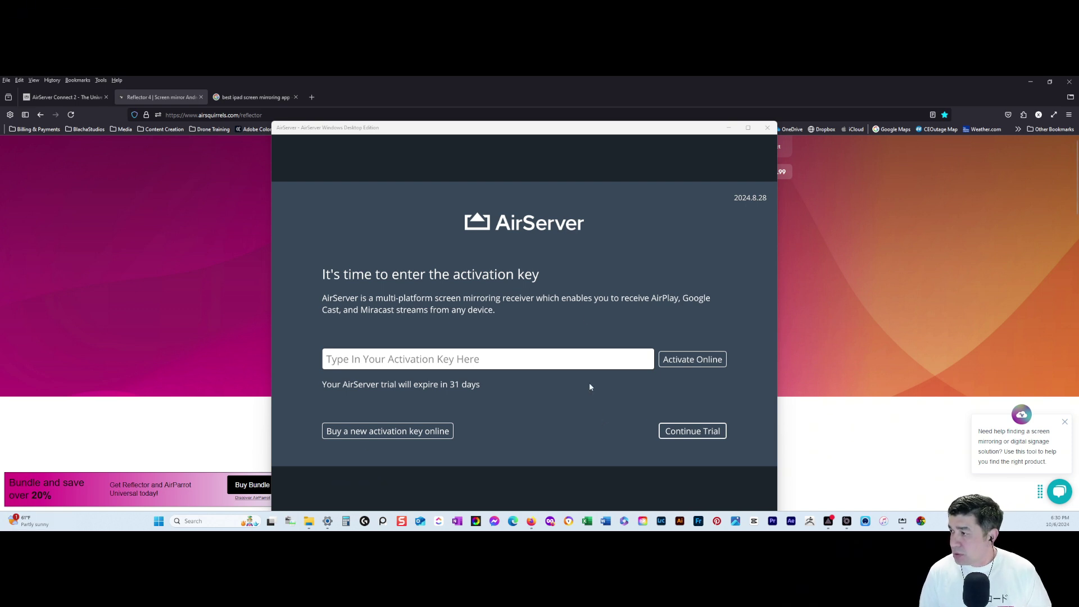
pyautogui.click(763, 131)
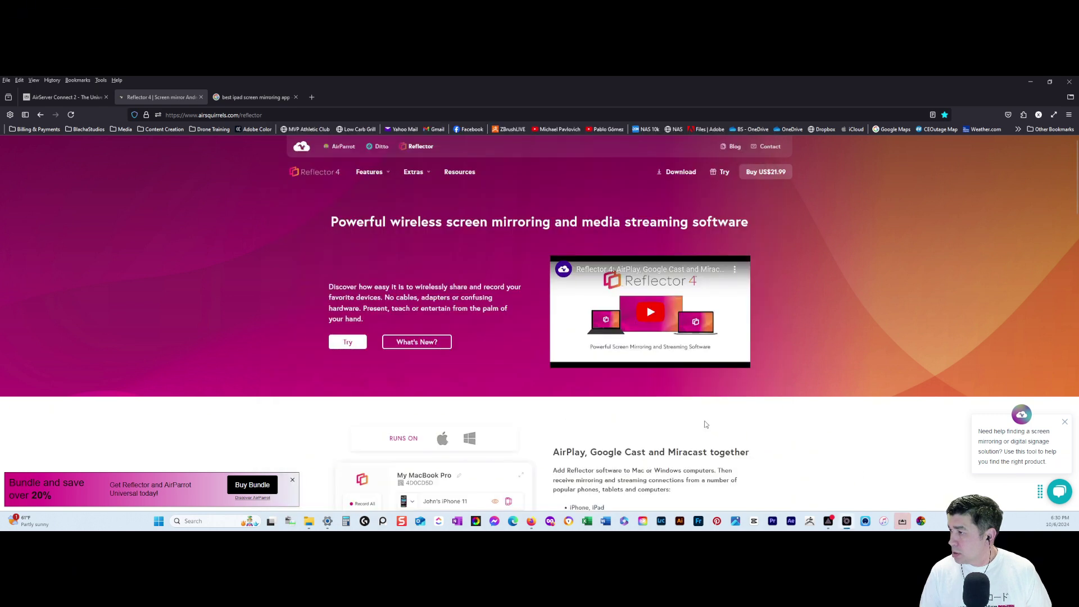
pyautogui.click(902, 520)
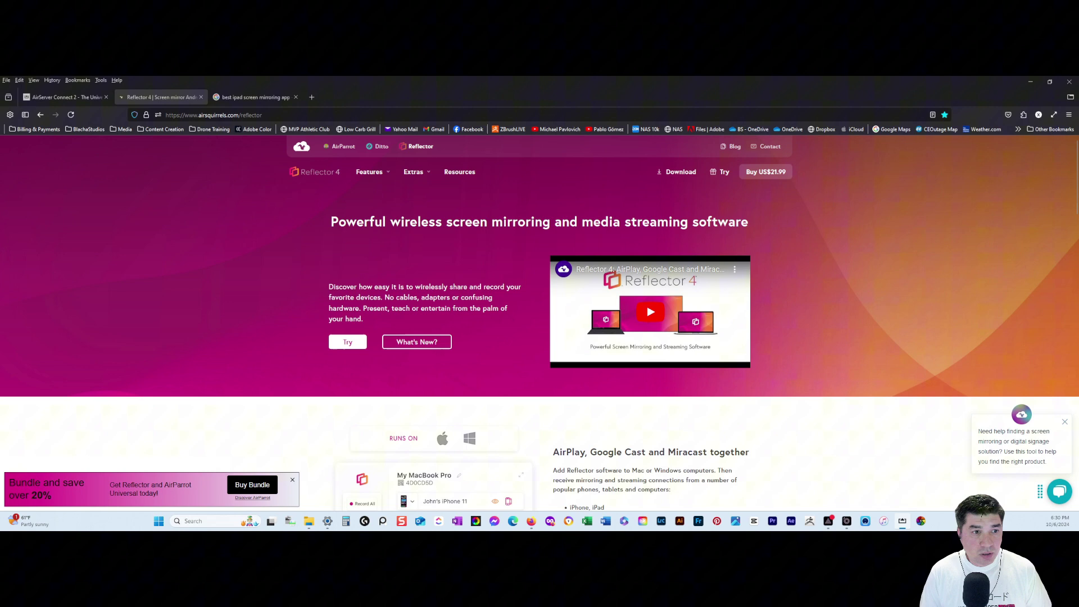
# Bring up AirServer, open Quick Settings for the mirrored iPad session, and review the AirPlay access choices, keeping Everyone selected.
pyautogui.click(696, 436)
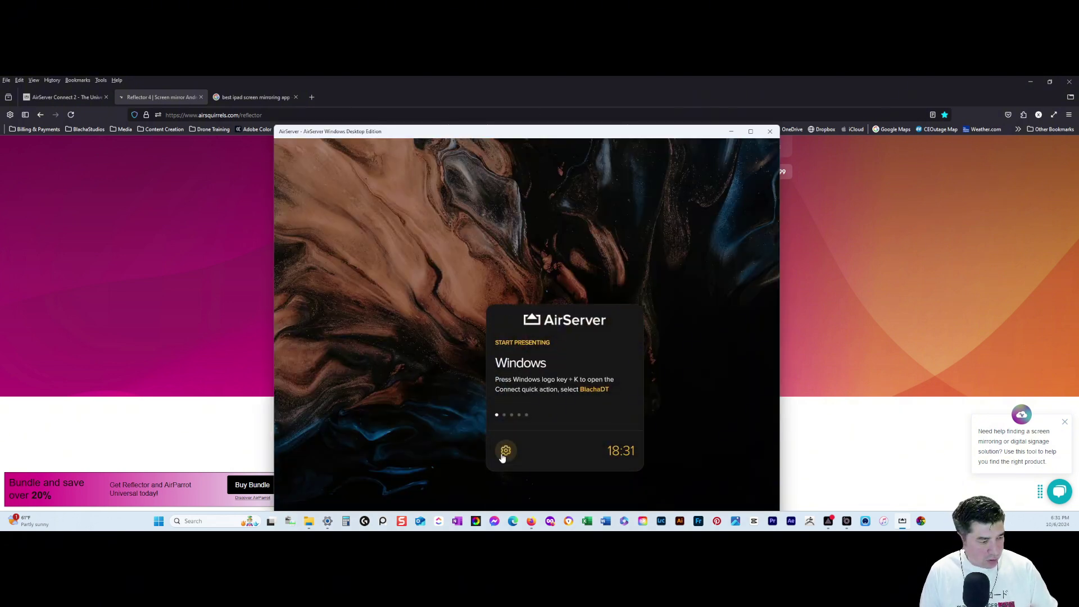
pyautogui.click(504, 452)
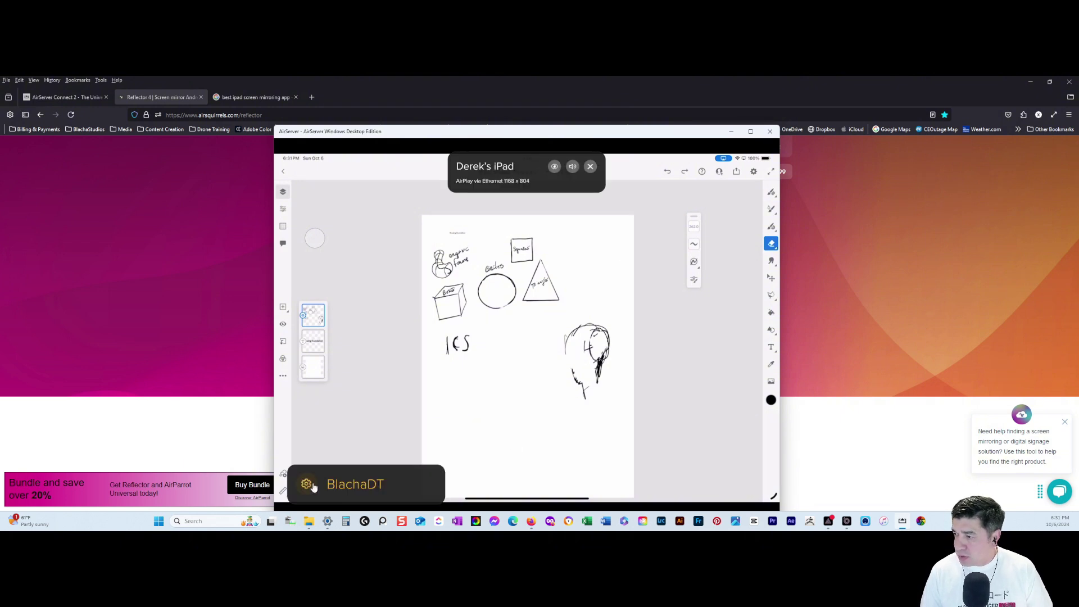
pyautogui.click(307, 486)
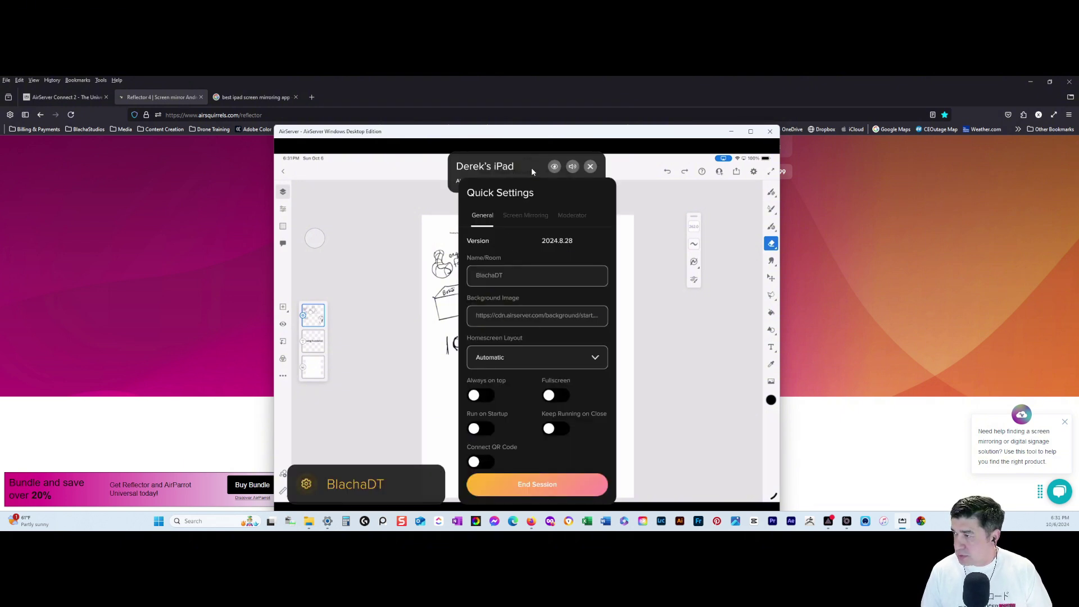
pyautogui.click(527, 216)
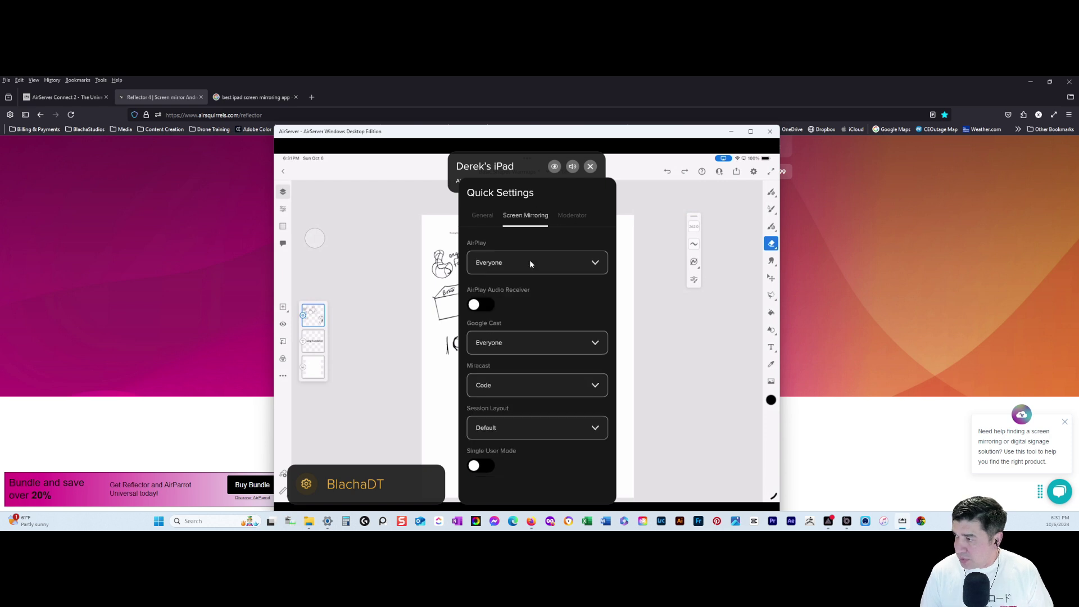
pyautogui.click(487, 263)
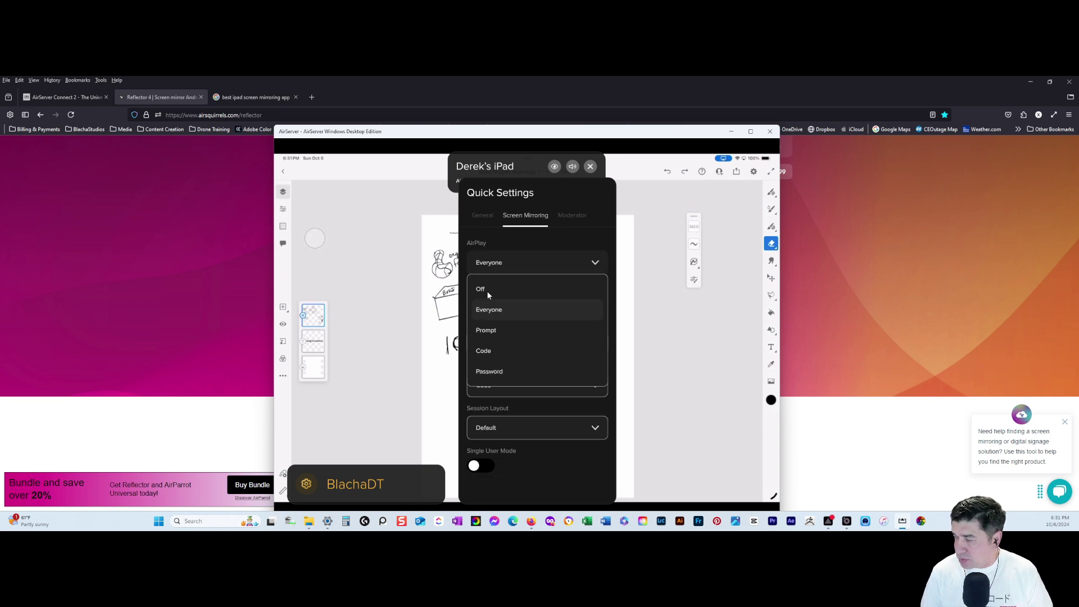
pyautogui.click(489, 310)
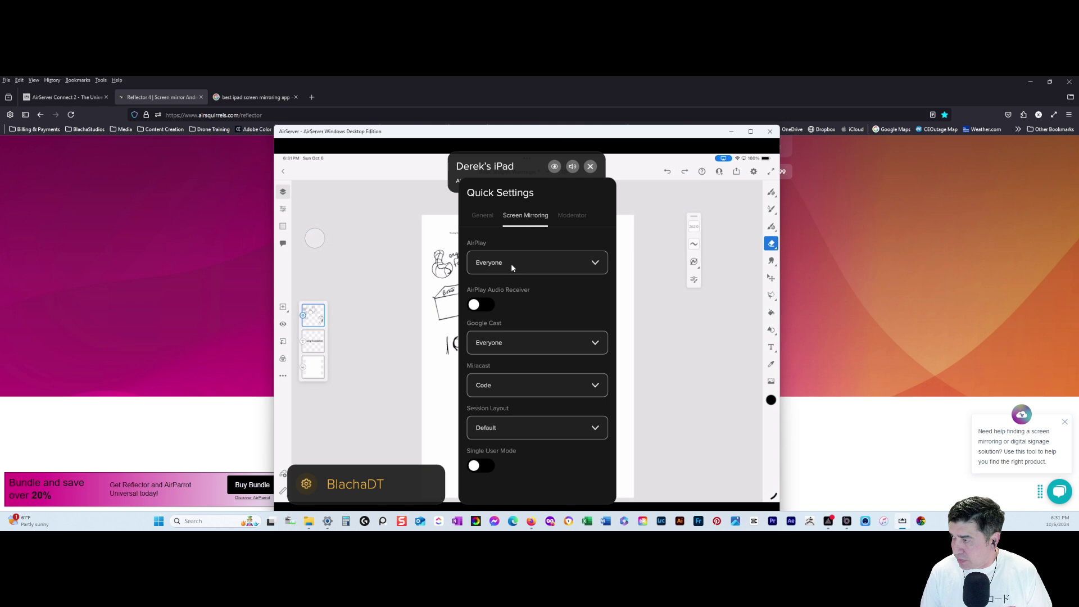
# Review the Moderator sessions and General options, including Homescreen Layout, and close Quick Settings.
pyautogui.click(572, 215)
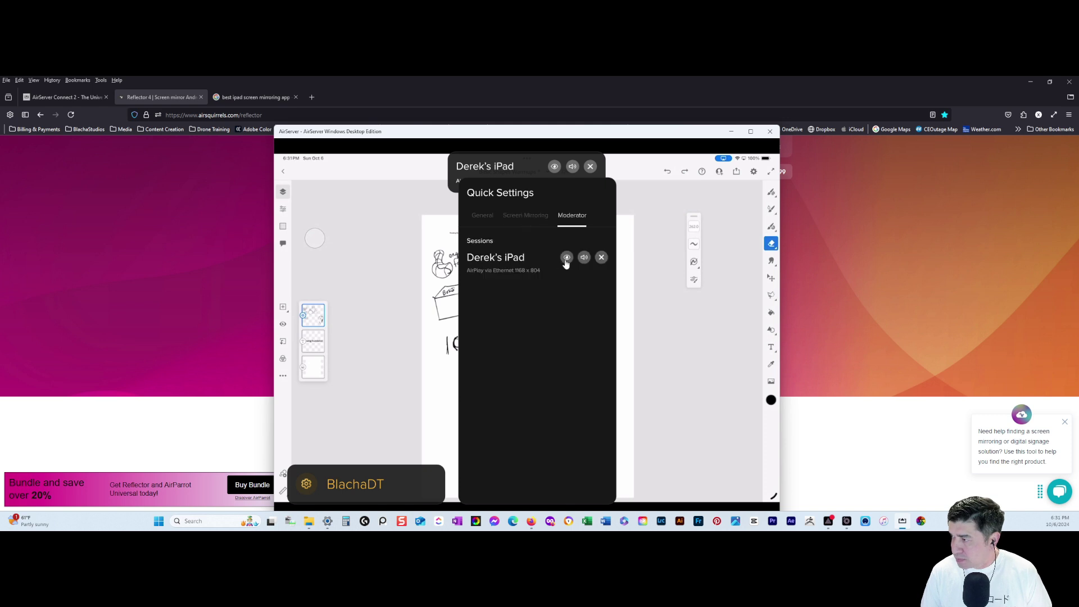
pyautogui.click(482, 216)
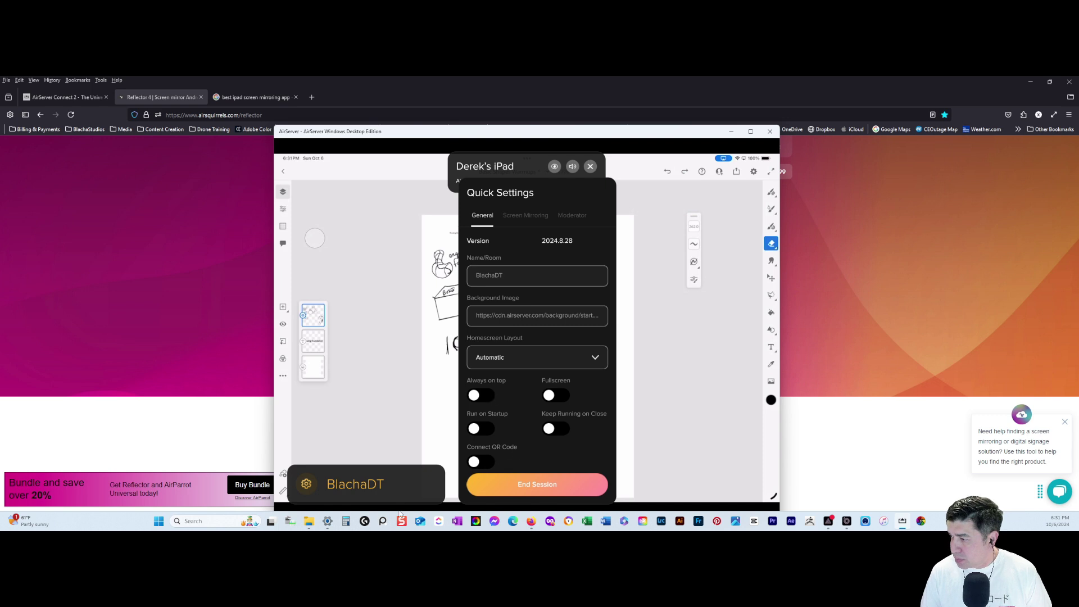
pyautogui.click(306, 487)
pyautogui.click(306, 488)
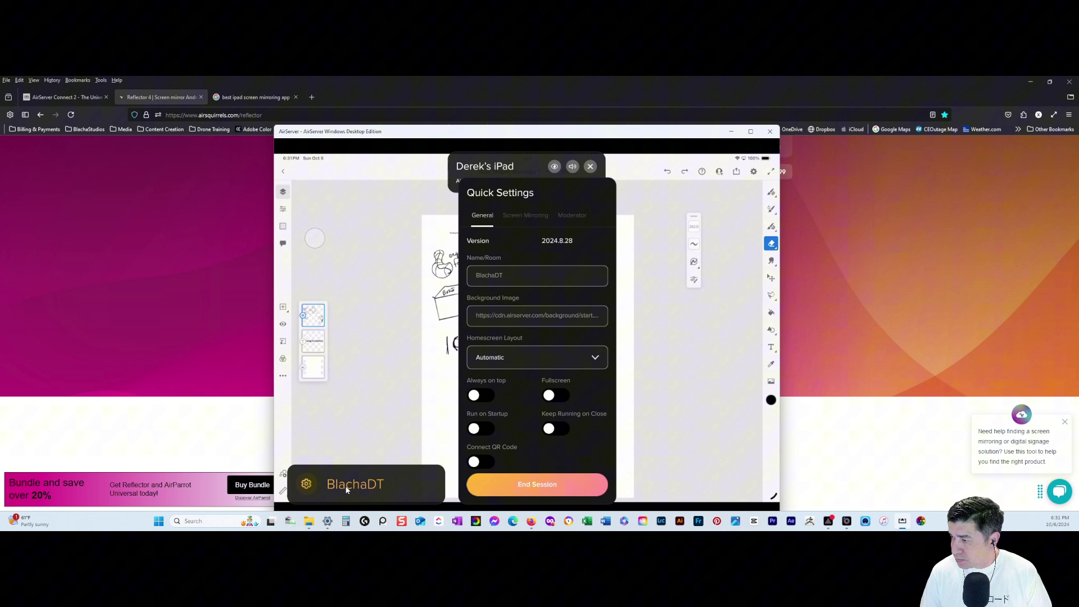
pyautogui.click(527, 357)
pyautogui.click(538, 359)
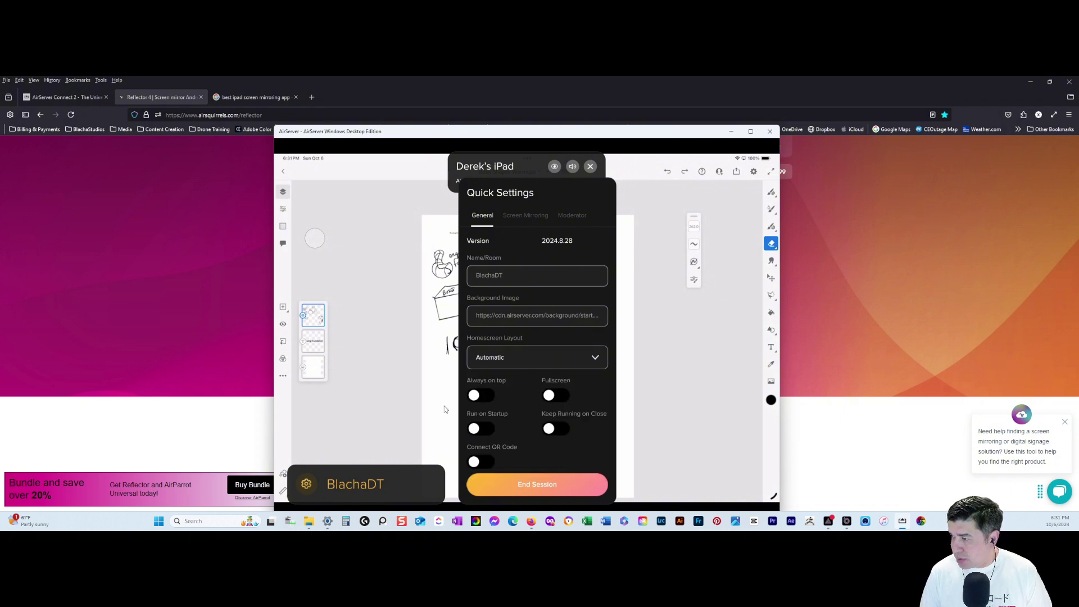
pyautogui.click(306, 484)
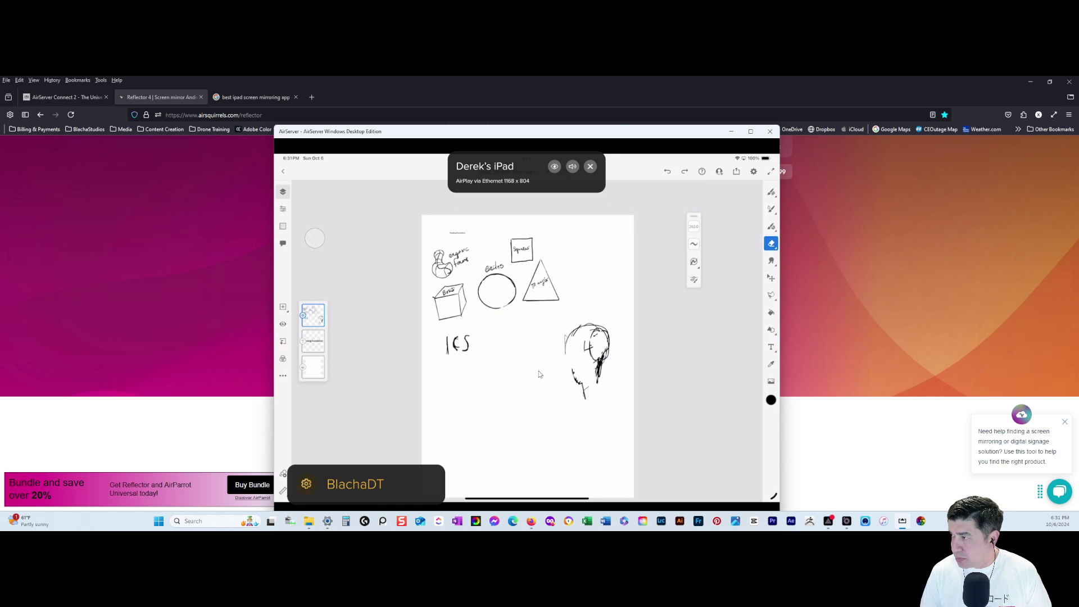
# Minimize and restore the AirServer window, and maximize it to fill the screen.
pyautogui.click(902, 524)
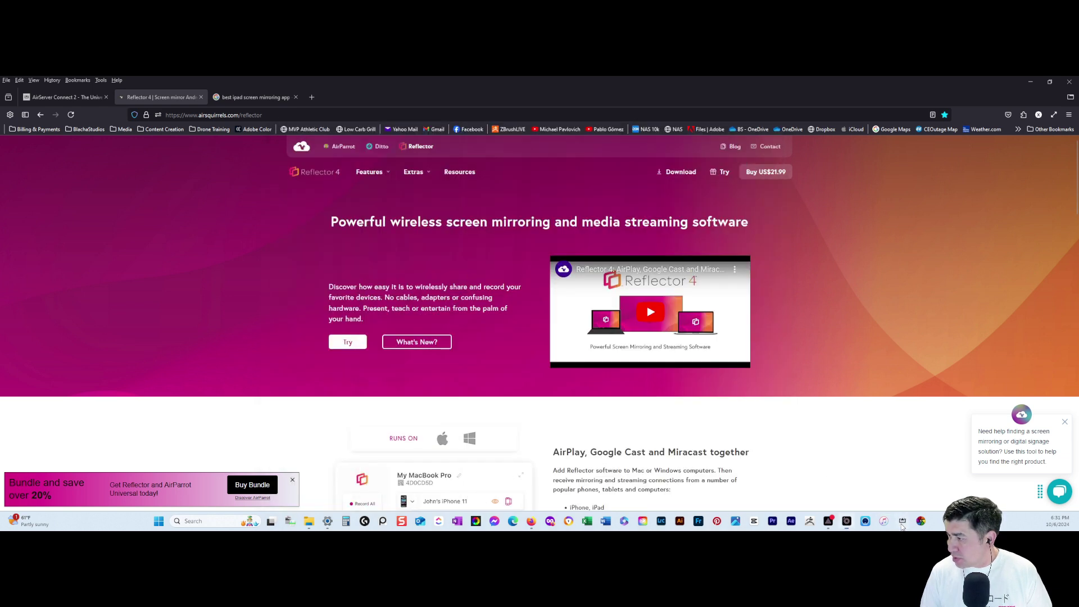
pyautogui.click(902, 525)
pyautogui.doubleClick(517, 285)
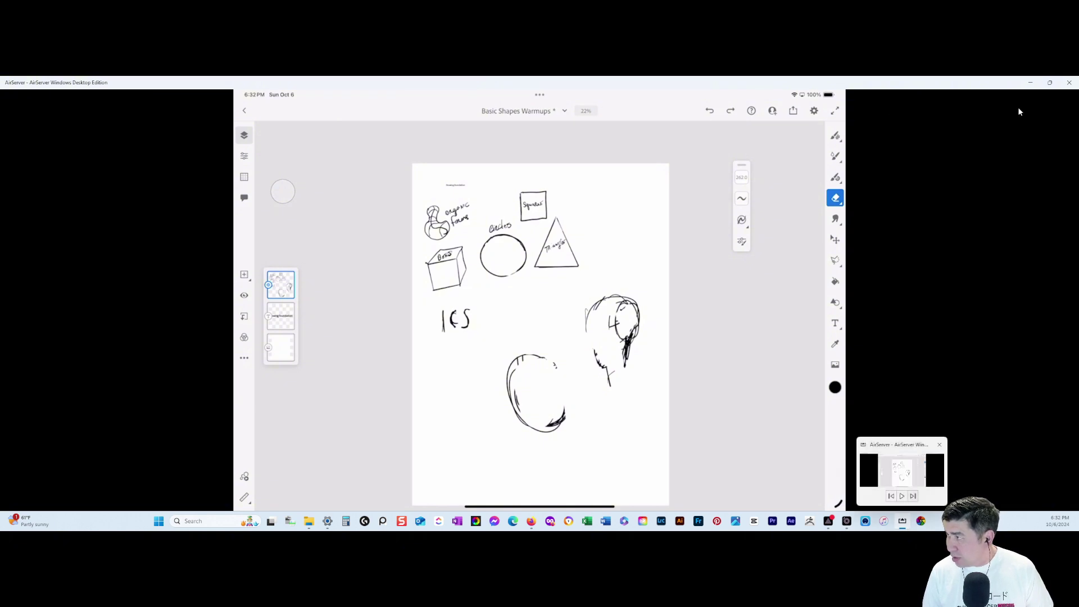
# Switch to the browser and open the Compare page on the AirServer website.
pyautogui.hotkey('alt', 'Tab')
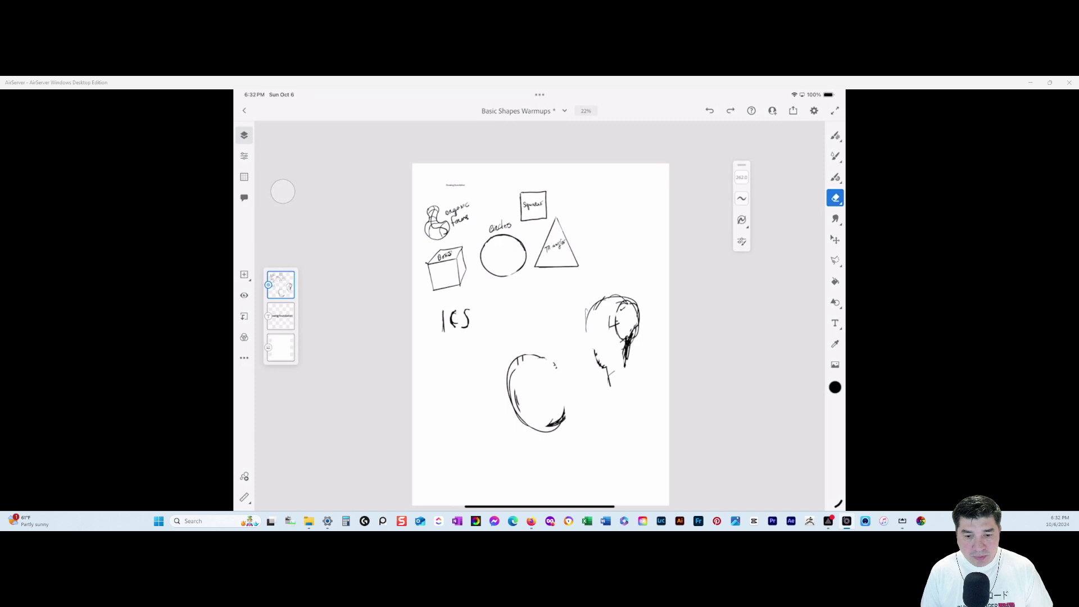
pyautogui.hotkey('alt', 'Tab')
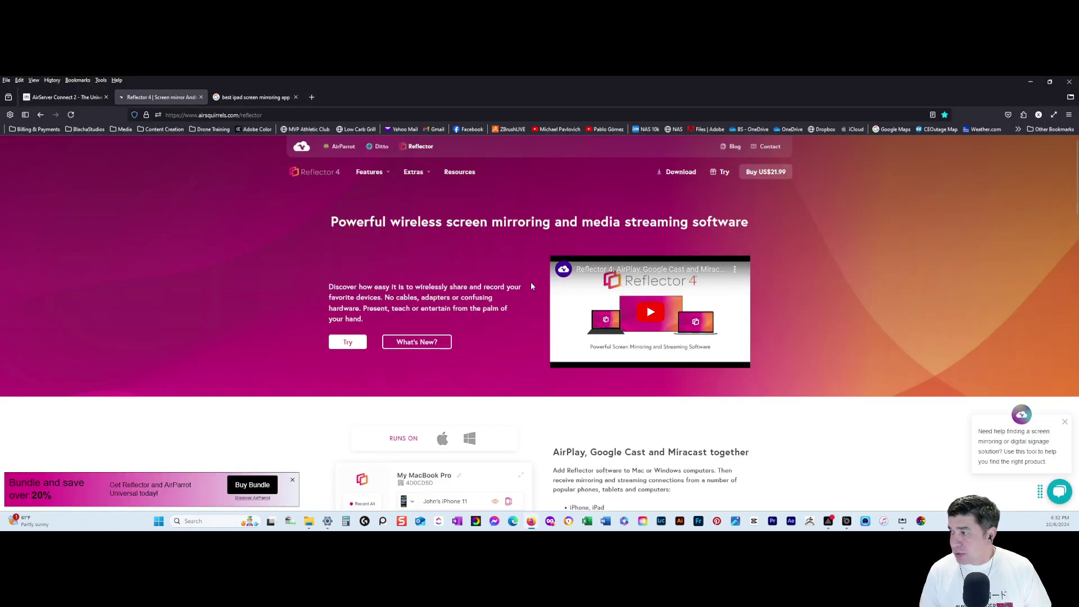
pyautogui.click(369, 171)
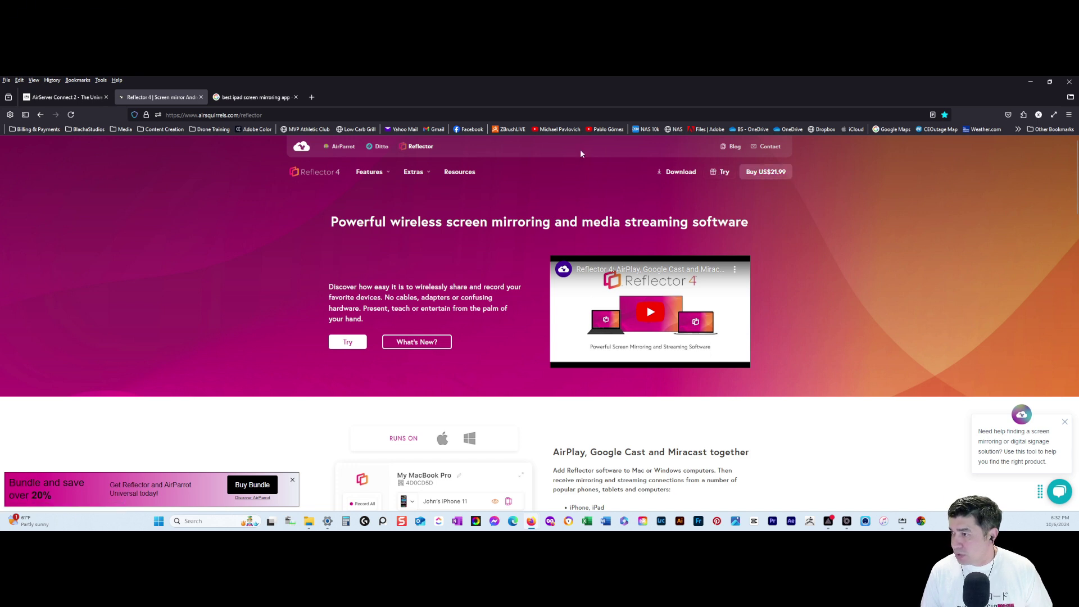
pyautogui.click(79, 97)
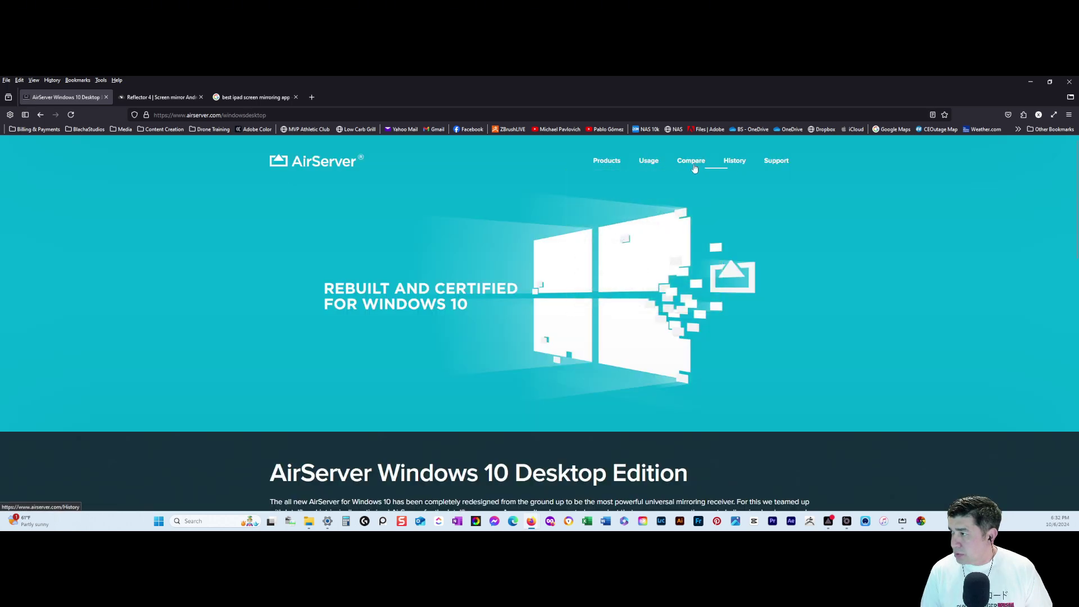
pyautogui.scroll(-5, 534, 424)
pyautogui.scroll(5, 534, 424)
pyautogui.click(691, 151)
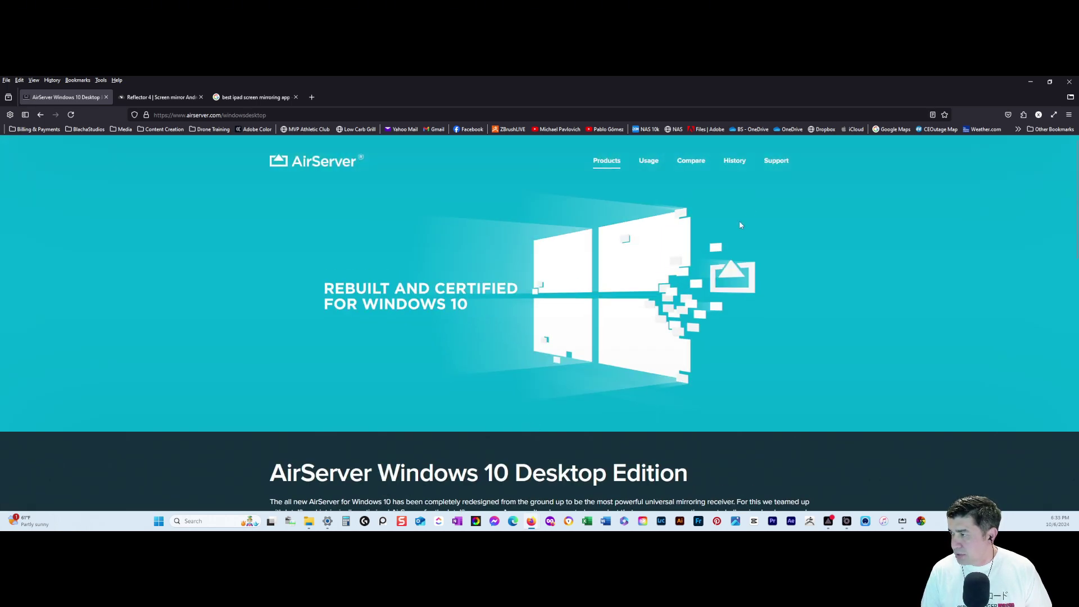
# Examine the AirServer and Apple TV comparison table, covering price, protocols, supported devices and recording.
pyautogui.scroll(-1, 532, 275)
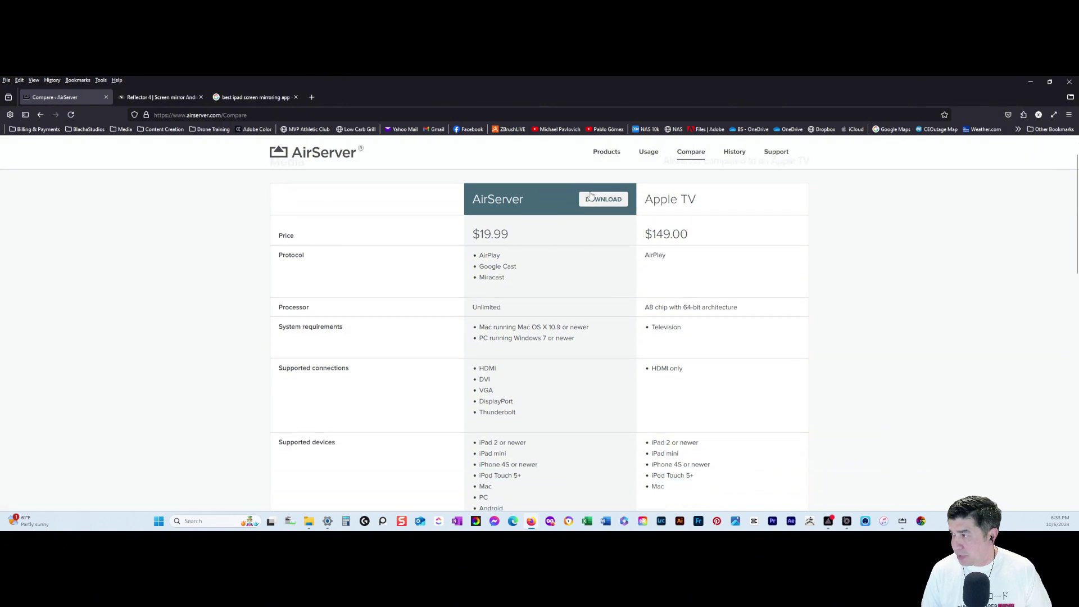
pyautogui.scroll(1, 541, 314)
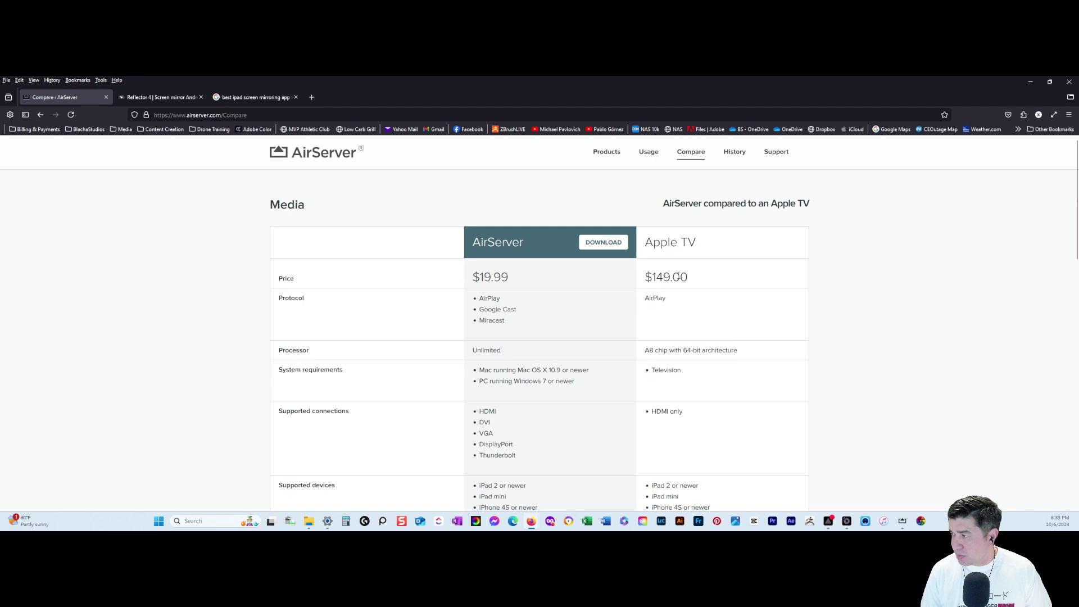
pyautogui.scroll(-4, 511, 360)
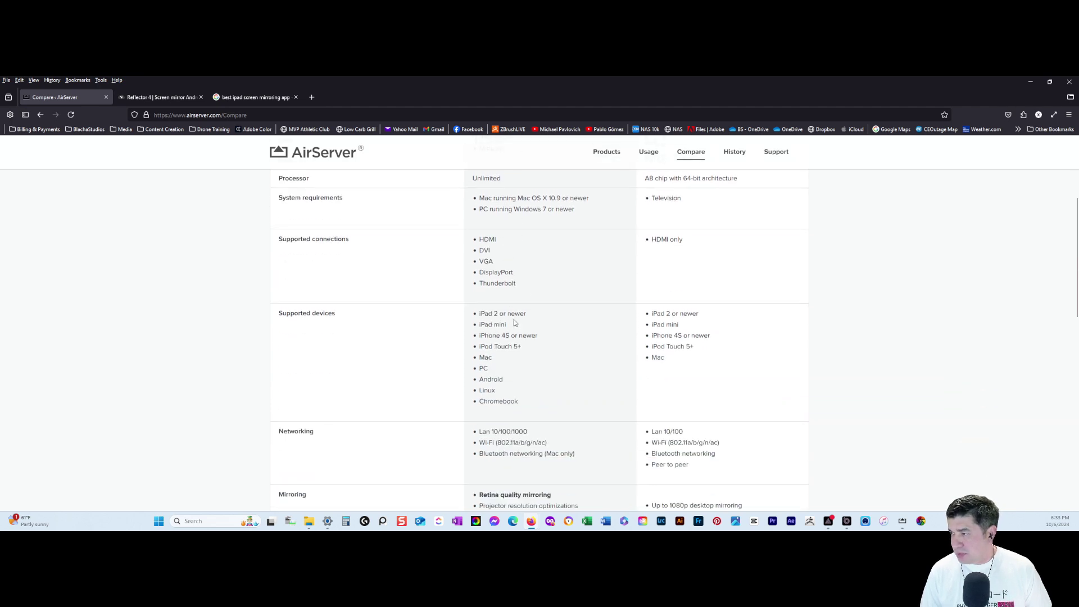
pyautogui.scroll(-2, 516, 270)
pyautogui.scroll(-6, 521, 301)
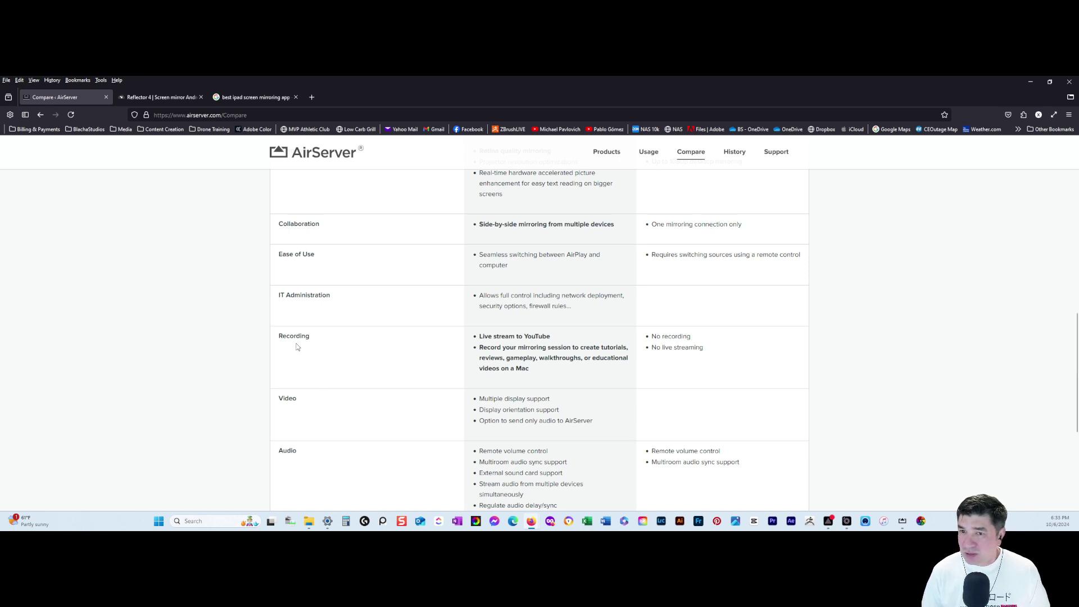
# Return to the AirServer window and set its Homescreen Layout to Center.
pyautogui.click(902, 522)
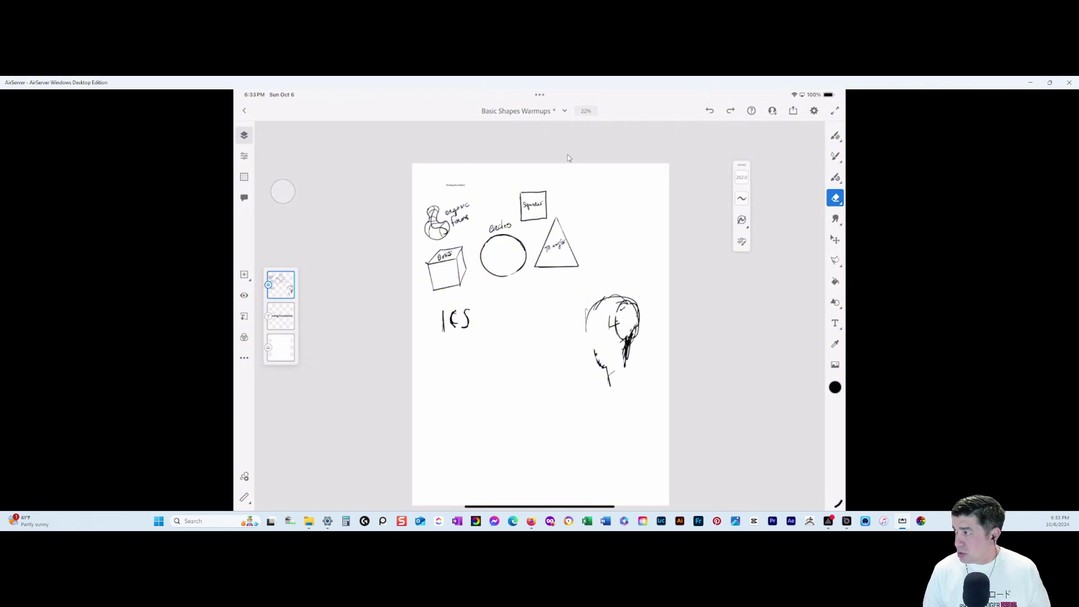
pyautogui.moveTo(656, 158)
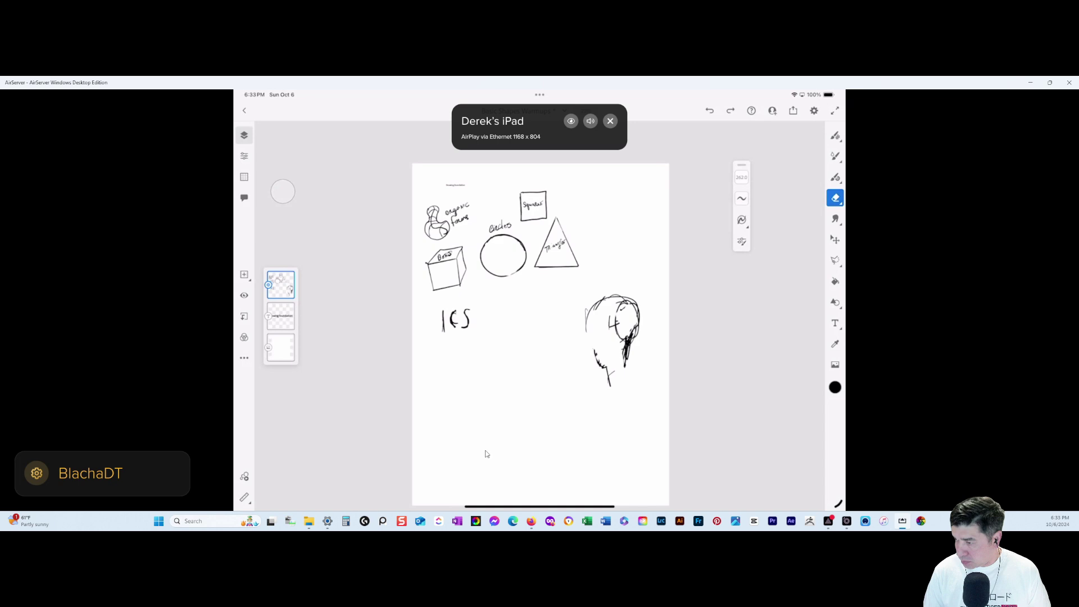
pyautogui.click(37, 473)
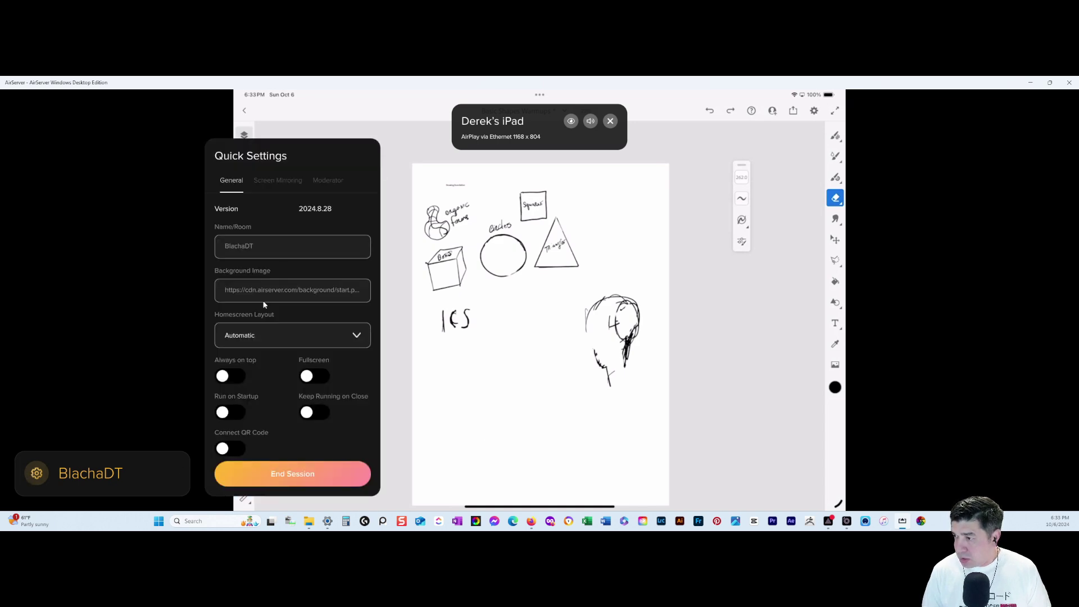
pyautogui.click(269, 336)
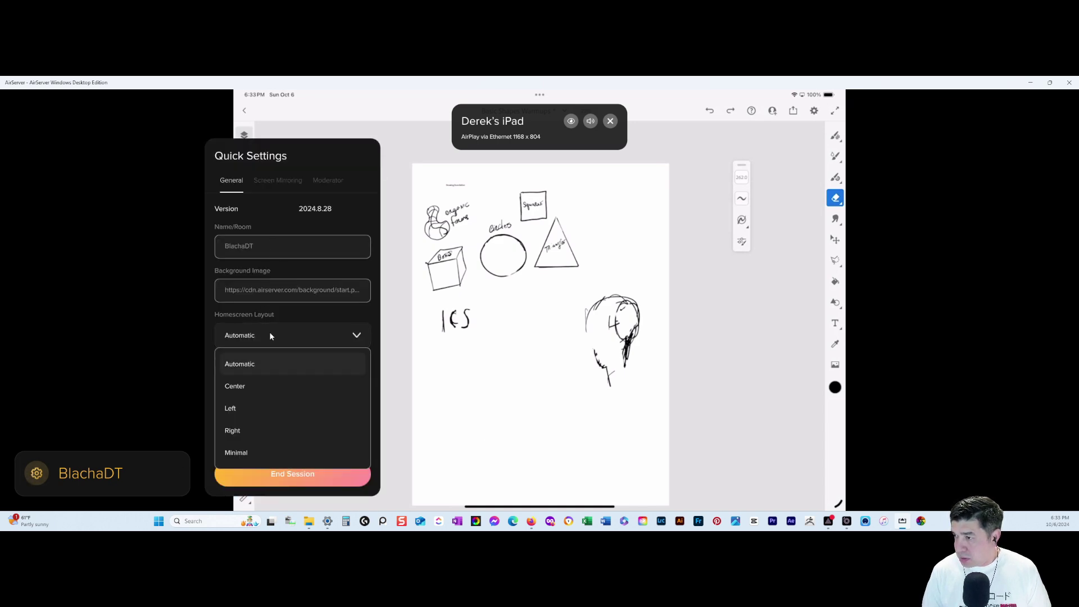
pyautogui.click(240, 388)
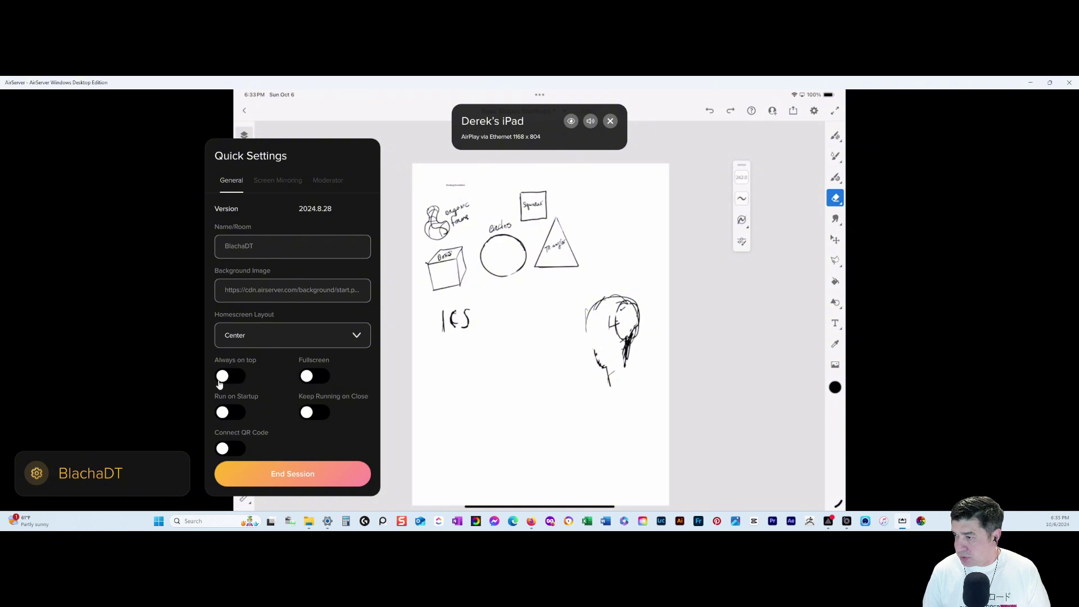
# Try Always on top, moving the small AirServer window over the comparison table, and turn the option off again.
pyautogui.click(221, 380)
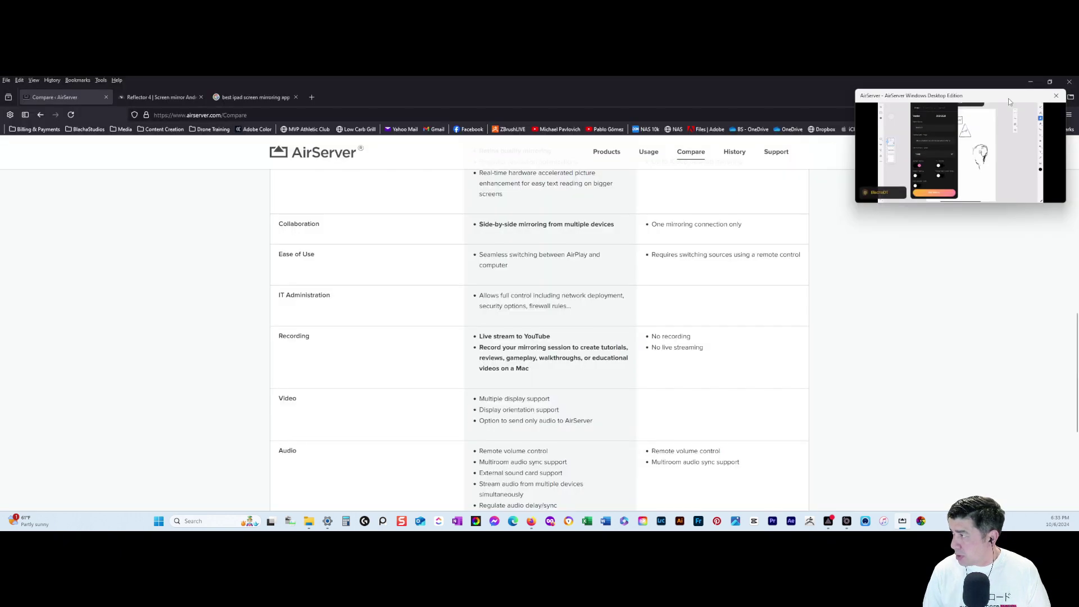
pyautogui.moveTo(815, 145); pyautogui.dragTo(657, 194)
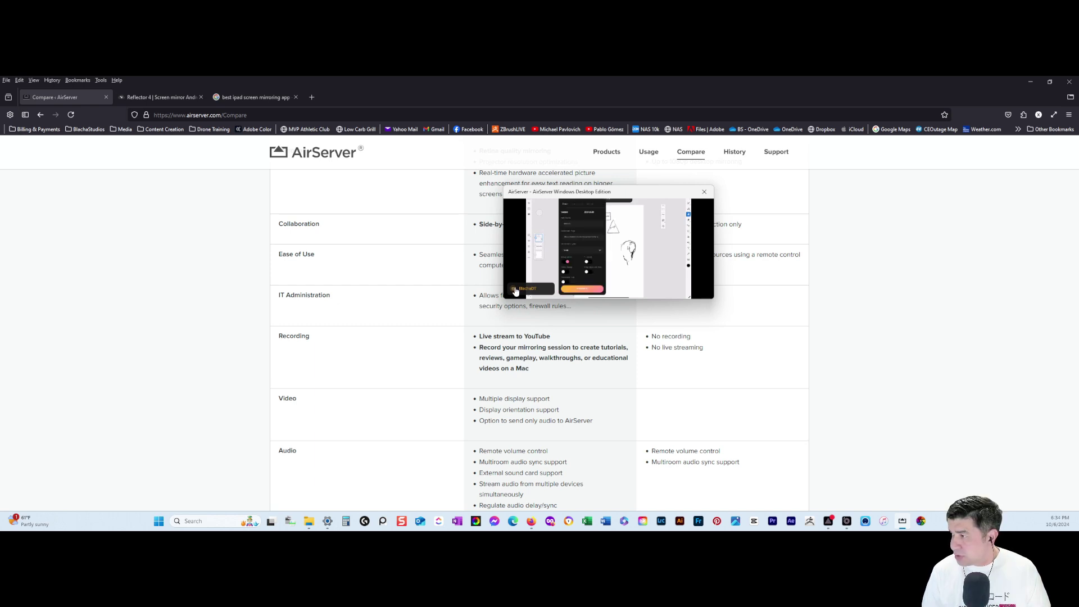
pyautogui.click(567, 262)
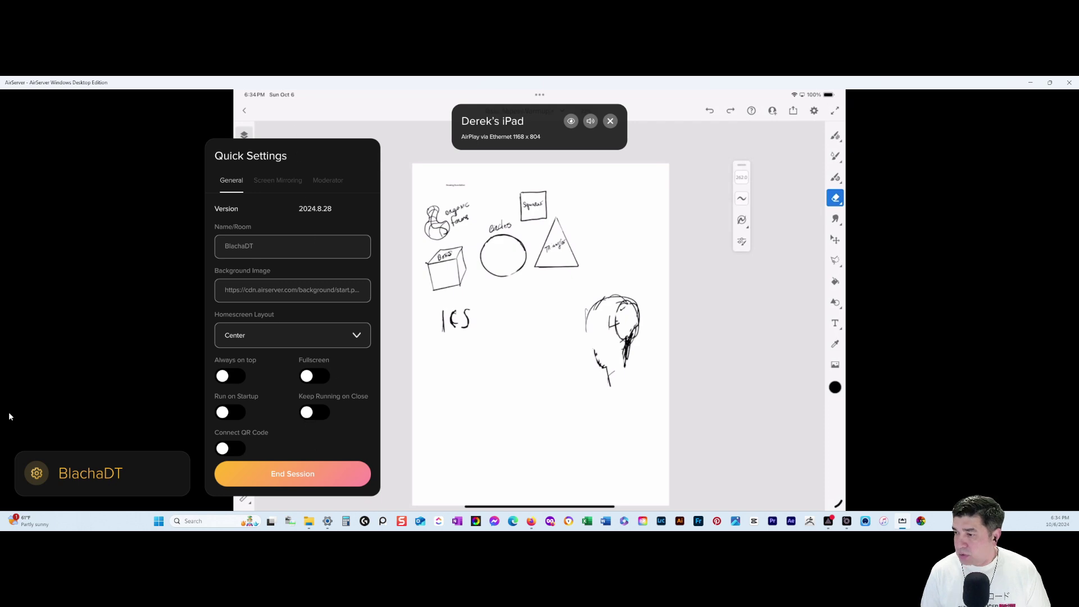
# View AirServer's Screen Mirroring settings and minimize its window.
pyautogui.click(278, 180)
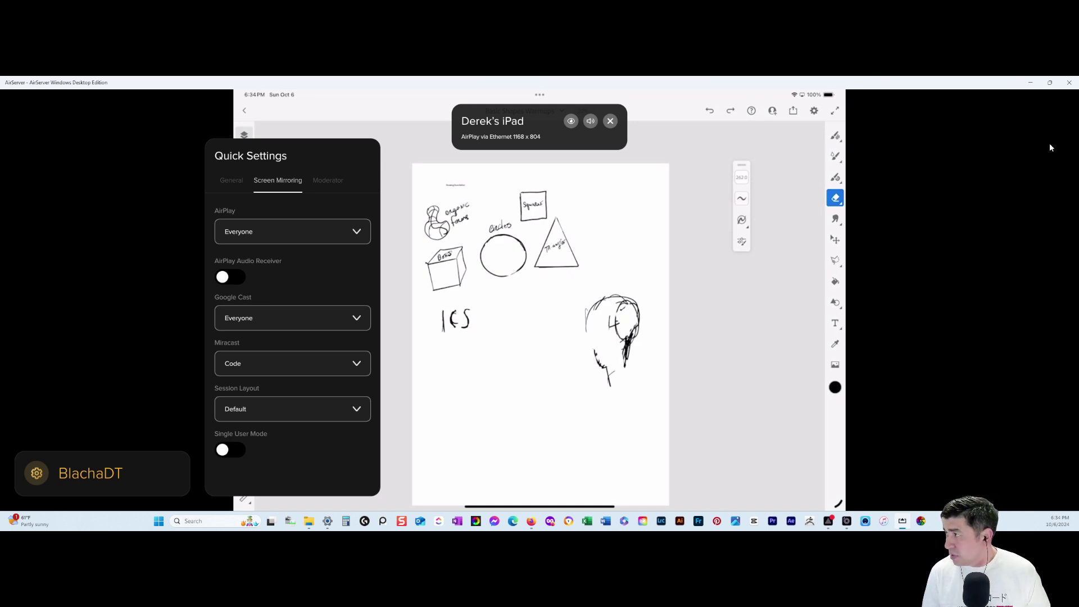
pyautogui.click(1030, 82)
# Compare the prices and features on the AirServer comparison page and the Reflector 4 product page.
pyautogui.scroll(10, 437, 349)
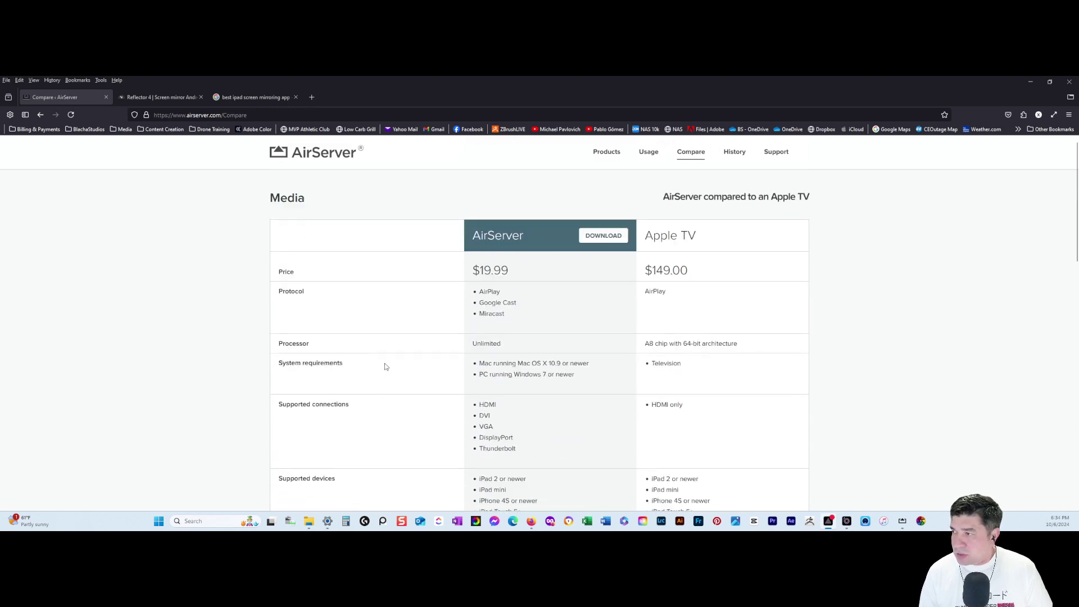
pyautogui.click(167, 99)
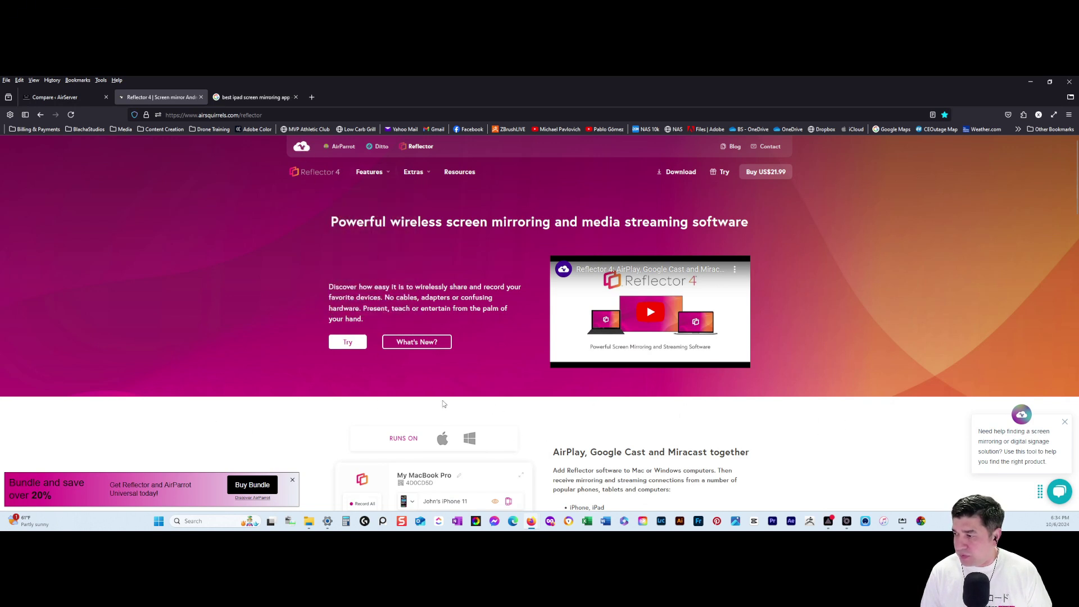
pyautogui.scroll(-1, 443, 404)
pyautogui.hotkey('ctrl', 'shift', 'Tab')
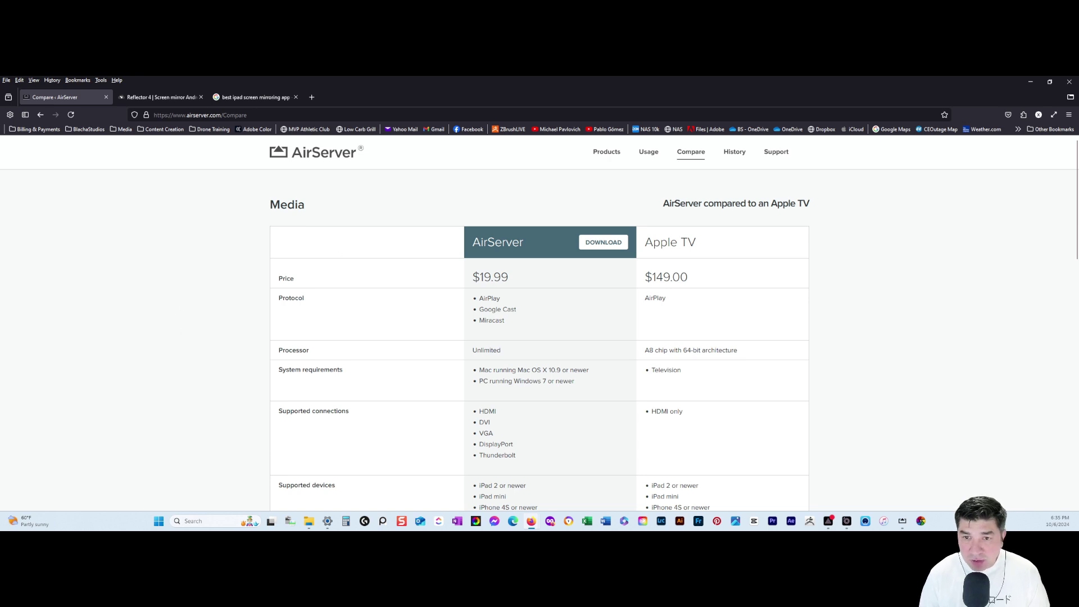
pyautogui.hotkey('alt', 'Tab')
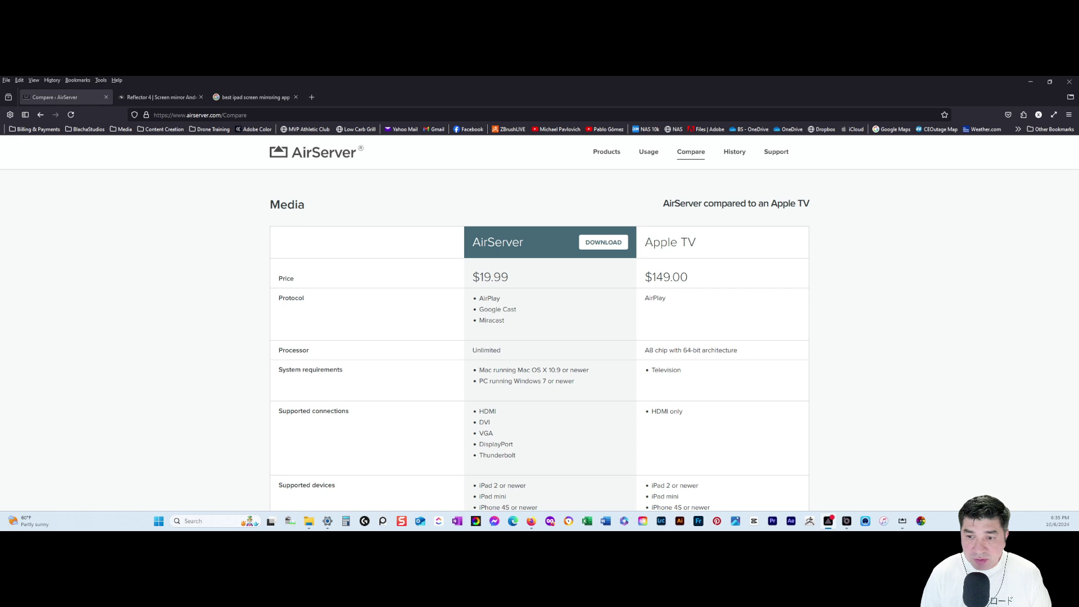